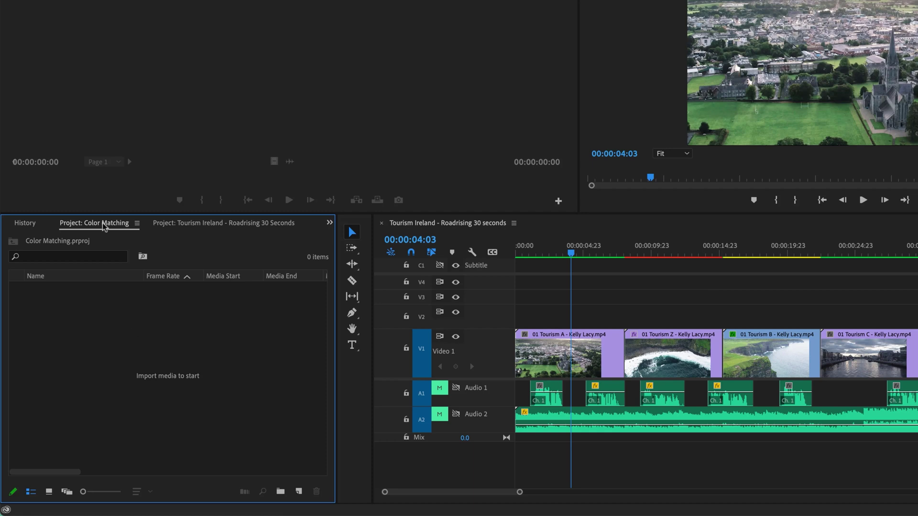
# Step: Close all projects other than Color Matching, discarding the changes to Tourism Ireland - Roadrising 30 Seconds
pyautogui.click(197, 223)
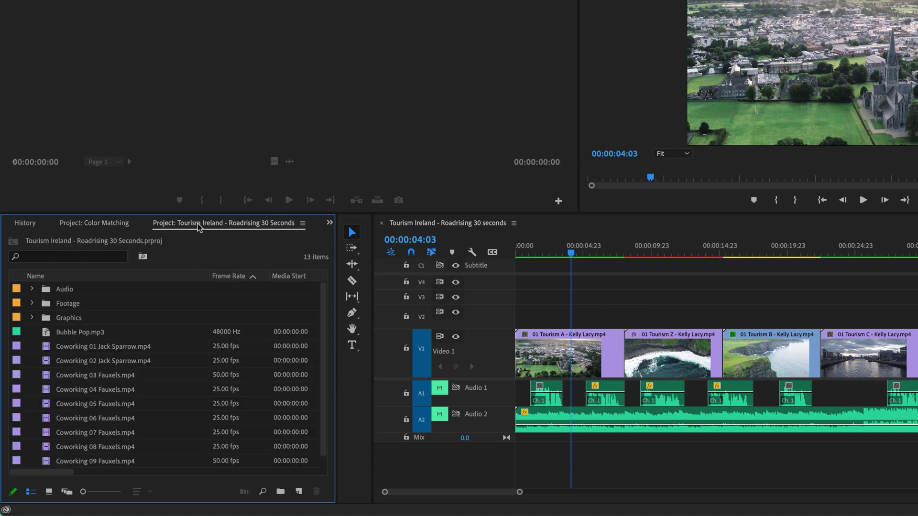
pyautogui.click(110, 222)
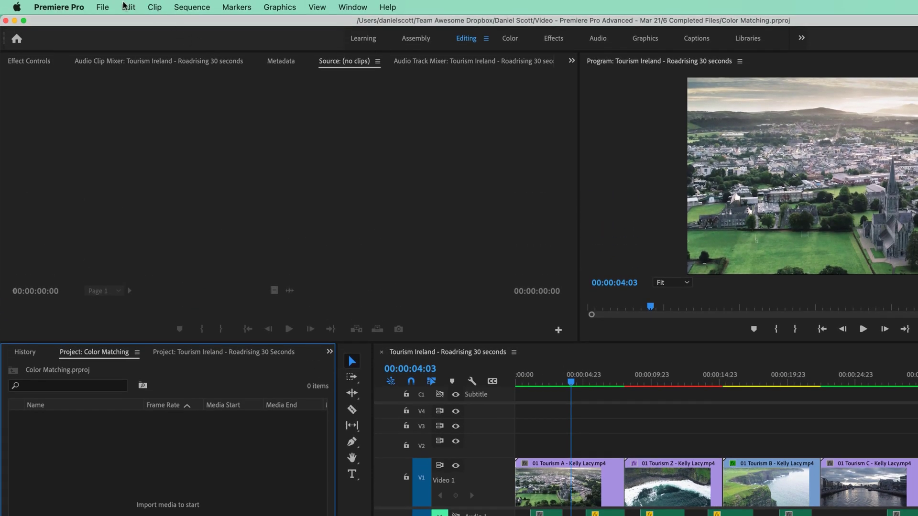
pyautogui.click(102, 6)
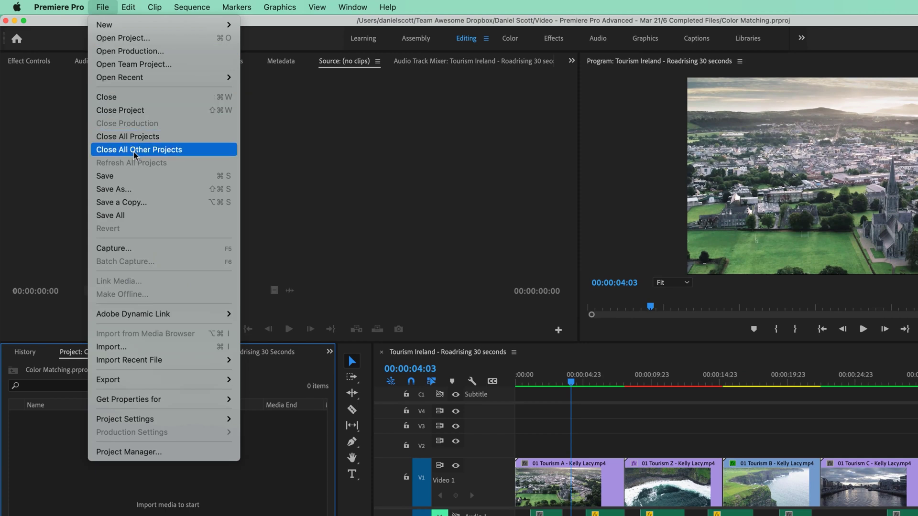
pyautogui.click(159, 151)
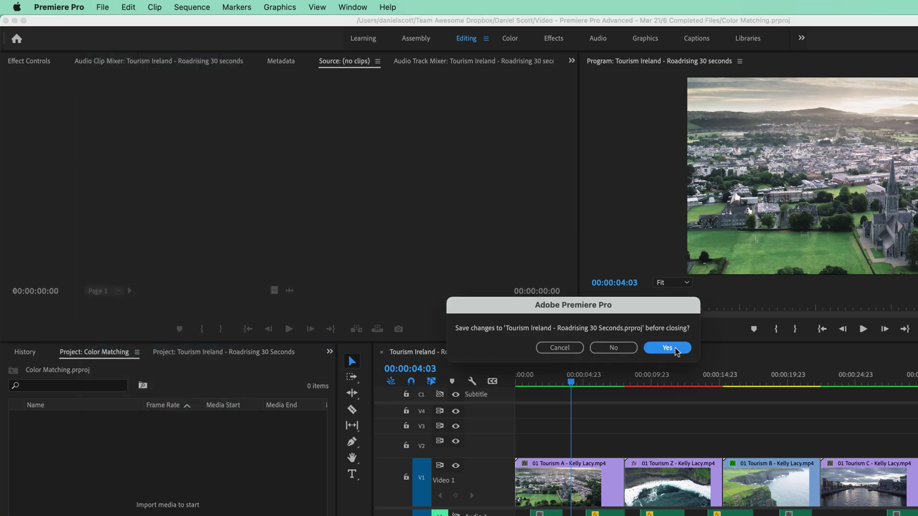
pyautogui.click(617, 349)
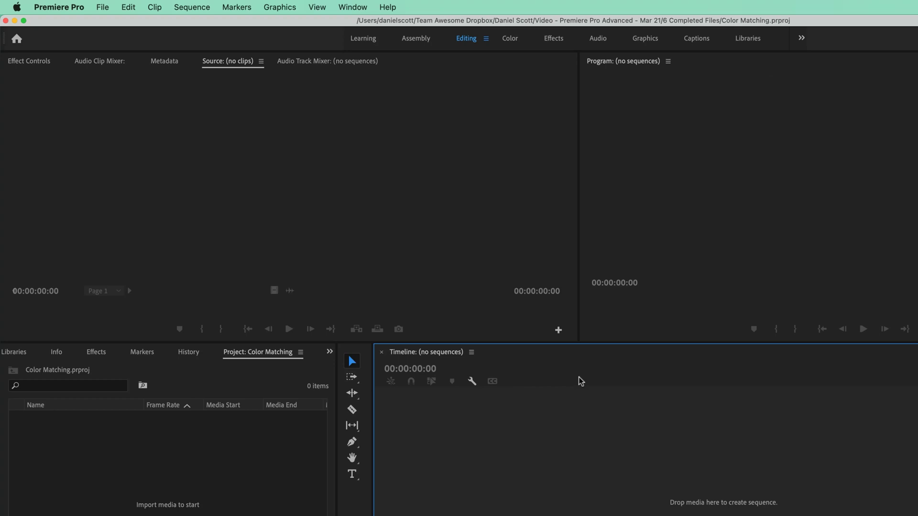
pyautogui.click(56, 371)
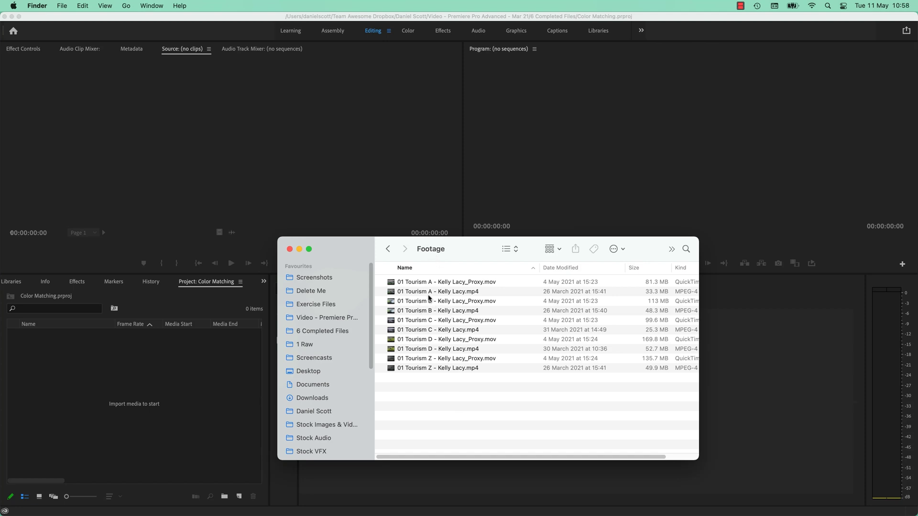
# Step: Bring the 01 Tourism A and 01 Tourism D MP4 files from Finder's Footage folder into the empty timeline as a new sequence
pyautogui.click(436, 292)
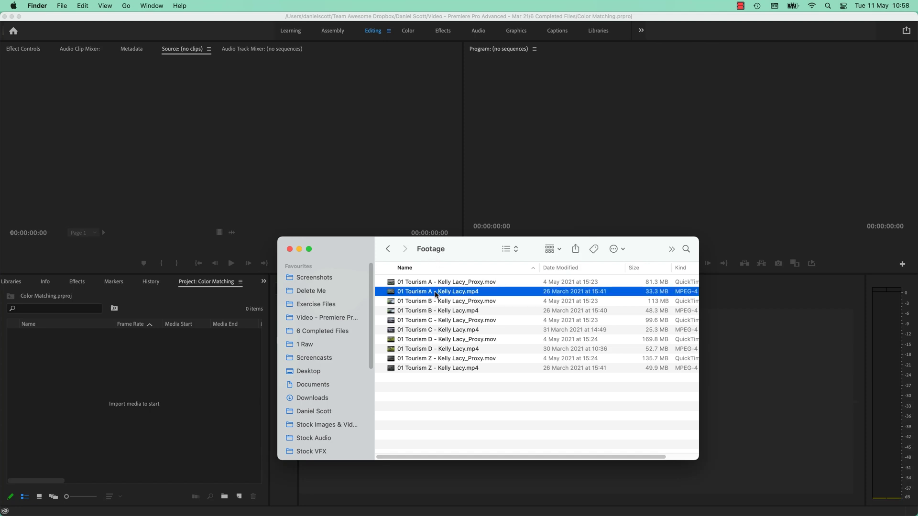
pyautogui.keyDown('super'); pyautogui.click(435, 350); pyautogui.keyUp('super')
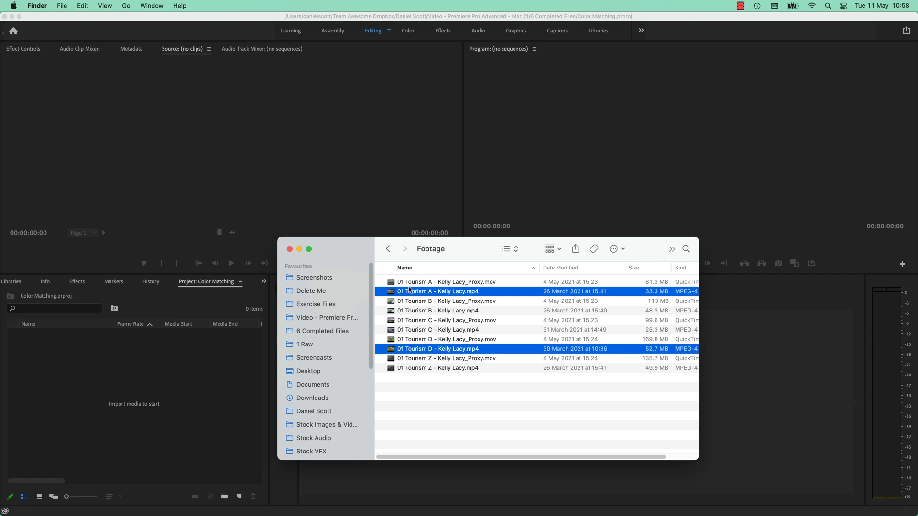
pyautogui.moveTo(419, 293); pyautogui.dragTo(754, 378)
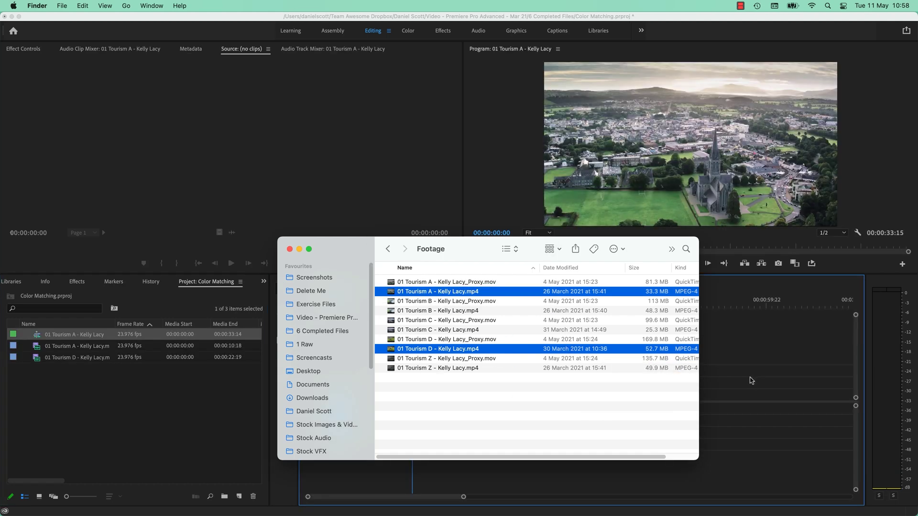
pyautogui.click(88, 405)
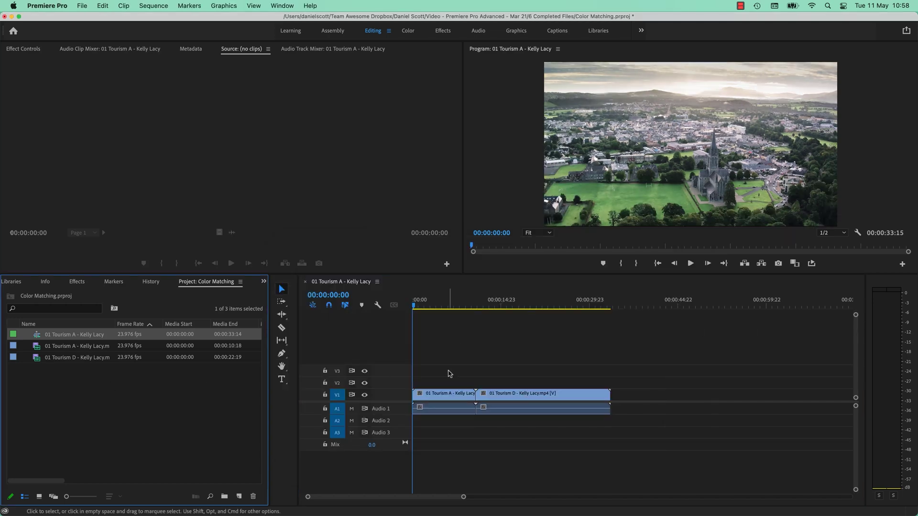
# Step: Scrub back and forth between the Tourism A and Tourism D clips to compare their colors, ending on Tourism D
pyautogui.click(441, 305)
pyautogui.moveTo(441, 305); pyautogui.dragTo(544, 305)
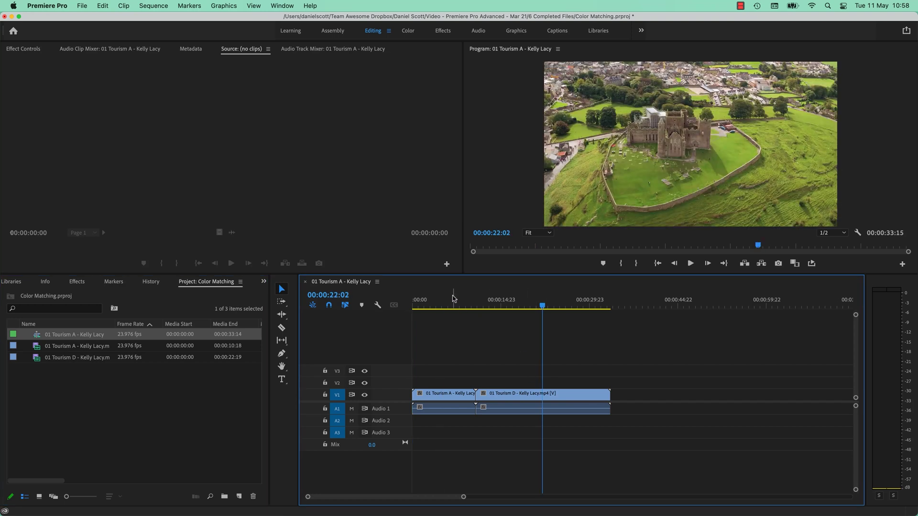
pyautogui.click(453, 297)
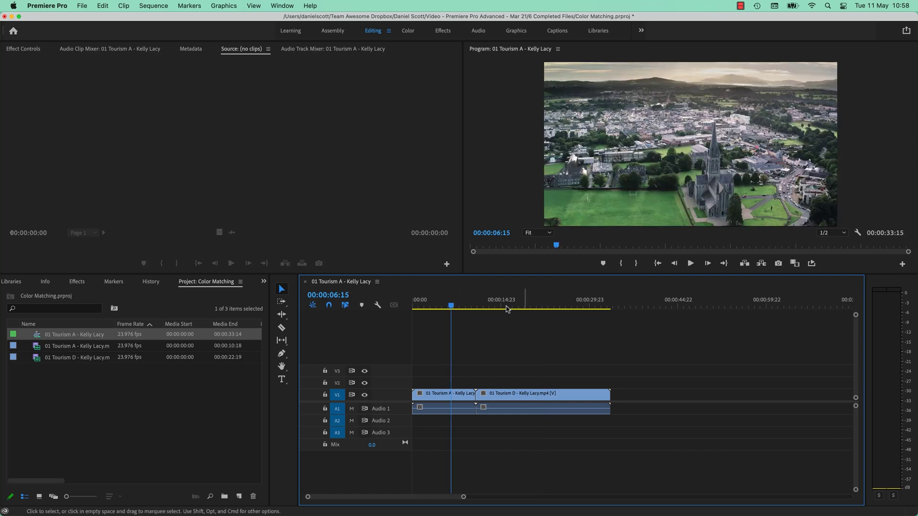
pyautogui.click(535, 302)
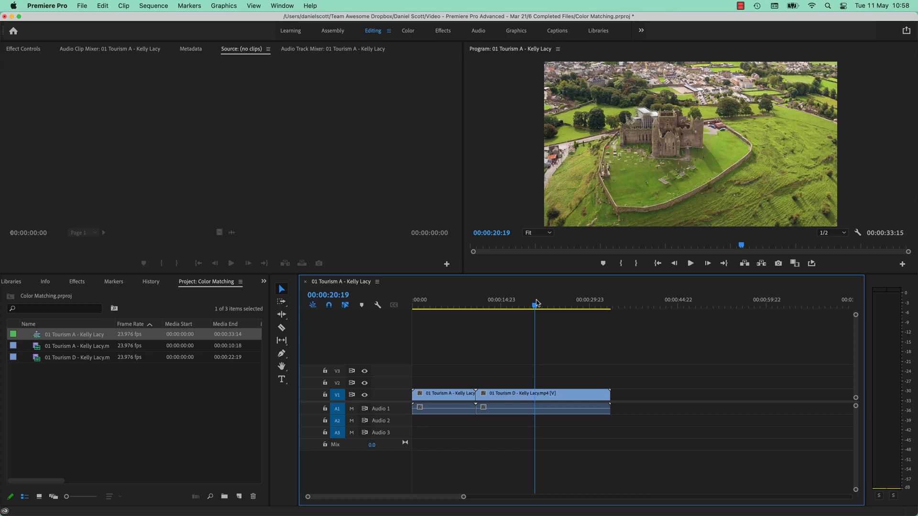
# Step: Show the Color Wheels & Match settings of Lumetri Color and turn on Comparison View
pyautogui.click(289, 6)
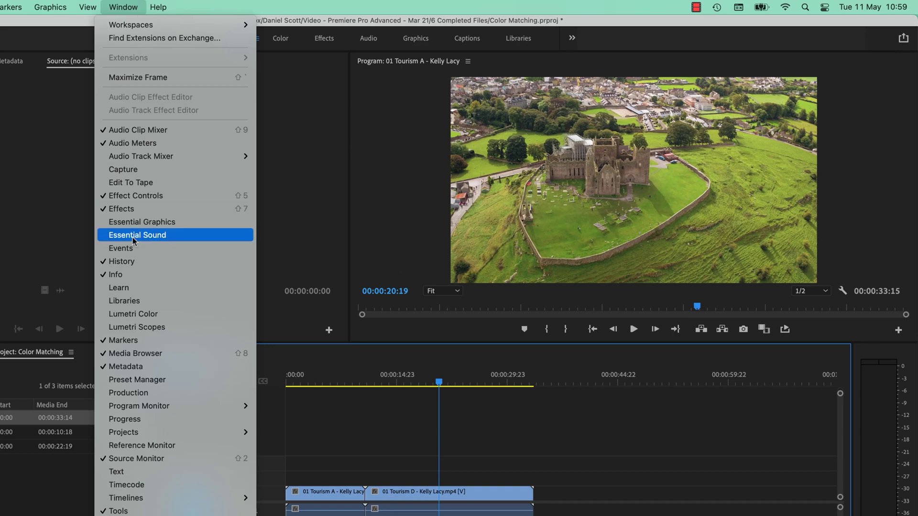
pyautogui.click(148, 317)
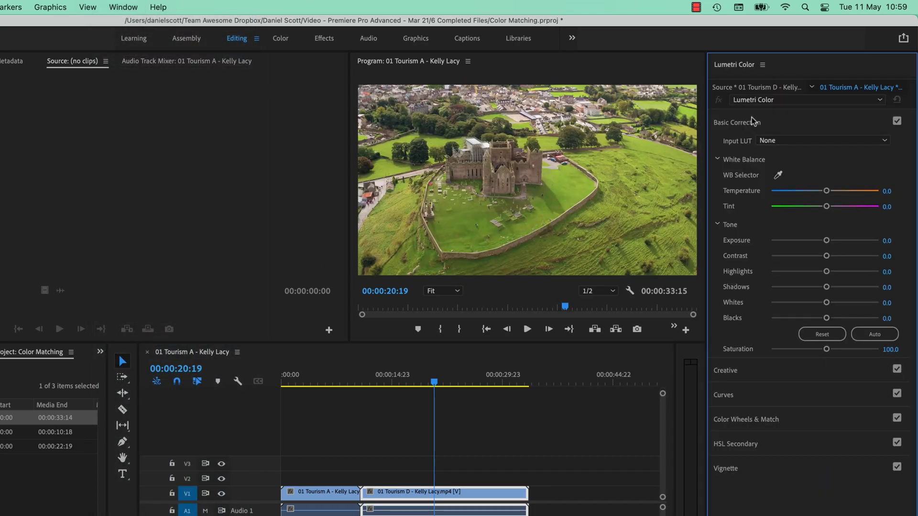
pyautogui.click(752, 121)
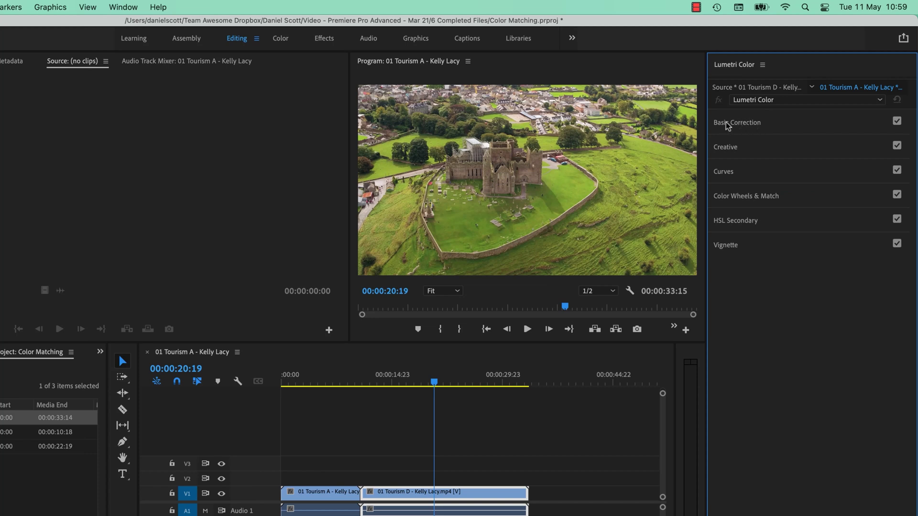
pyautogui.click(742, 126)
pyautogui.click(742, 126)
pyautogui.click(727, 148)
pyautogui.click(730, 147)
pyautogui.click(759, 197)
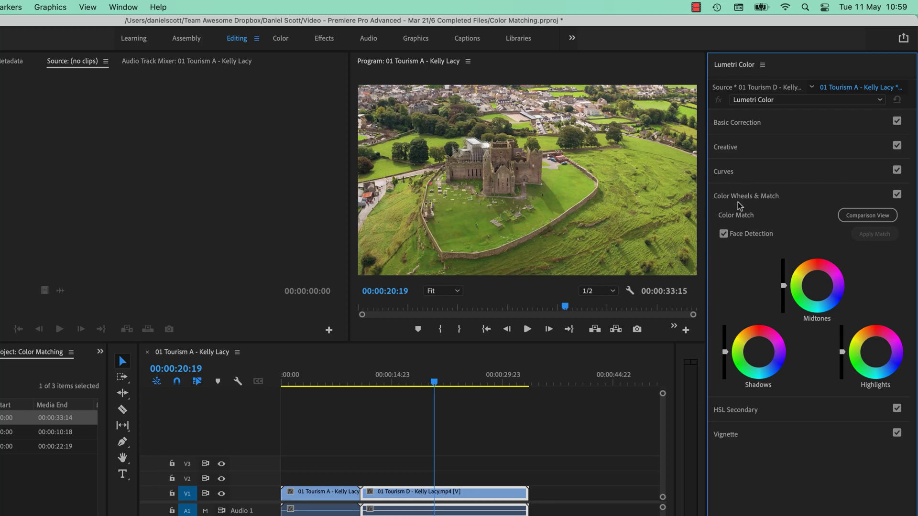
pyautogui.click(867, 216)
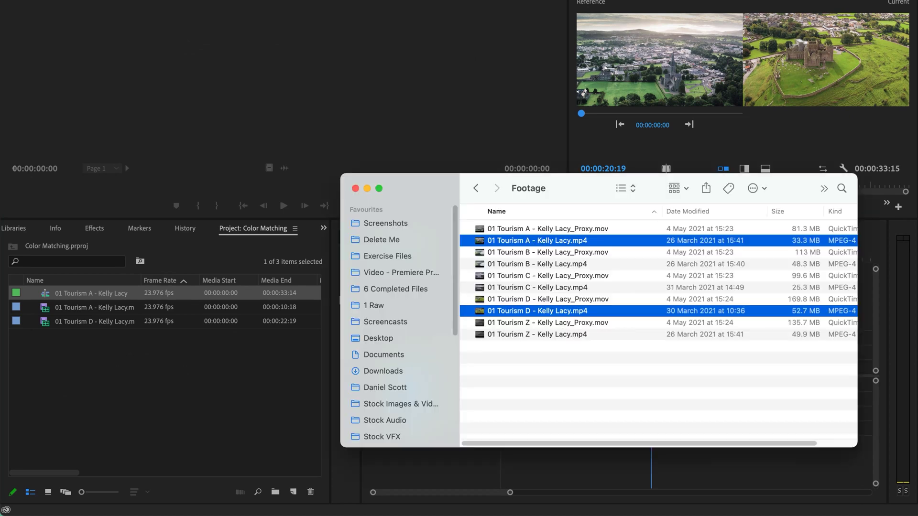
# Step: Add the 01 Tourism B MP4 file from Finder's Footage folder to the sequence and place it between Tourism A and Tourism D
pyautogui.click(549, 274)
pyautogui.moveTo(550, 274); pyautogui.dragTo(743, 474)
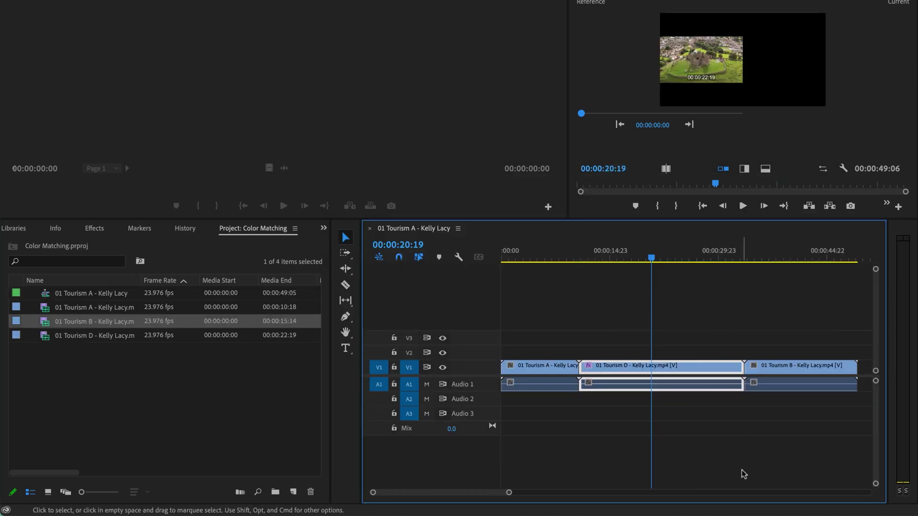
pyautogui.click(806, 365)
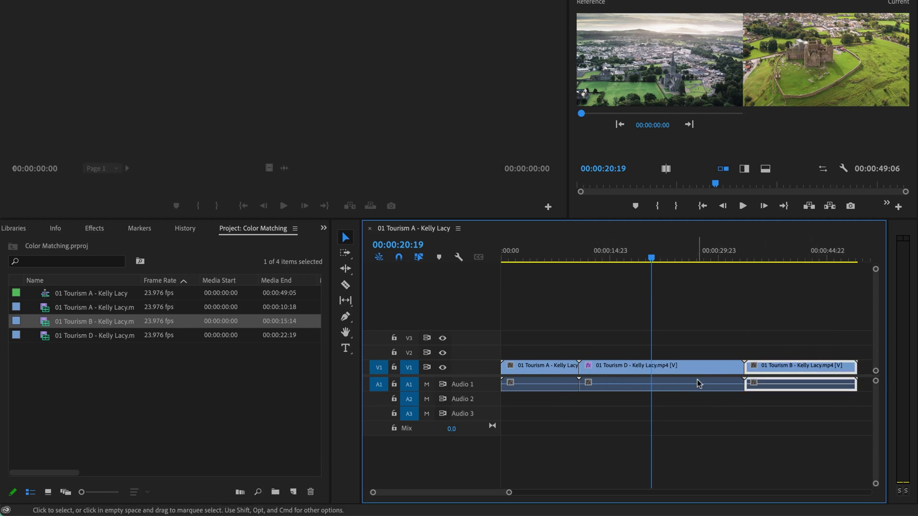
pyautogui.moveTo(824, 373); pyautogui.dragTo(661, 383)
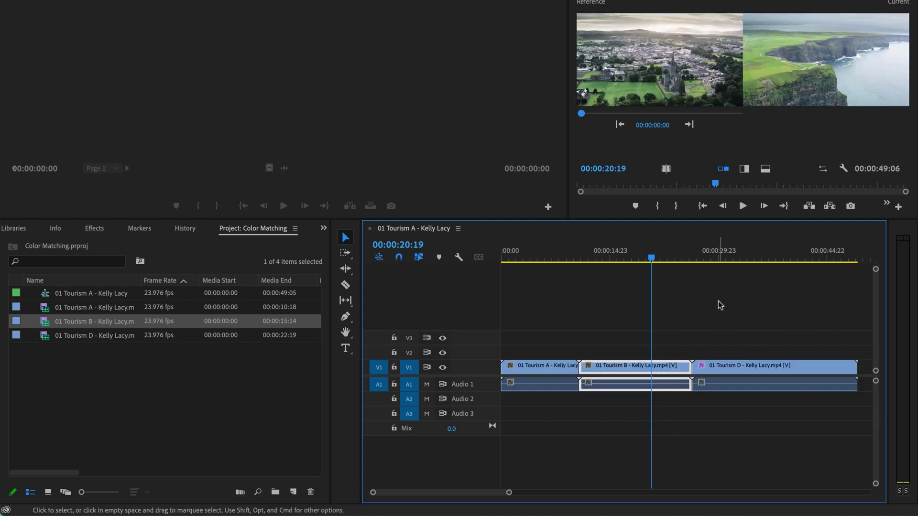
# Step: Enlarge the Program monitor and set the comparison's current frame to Tourism D at 00:00:33:10
pyautogui.click(531, 249)
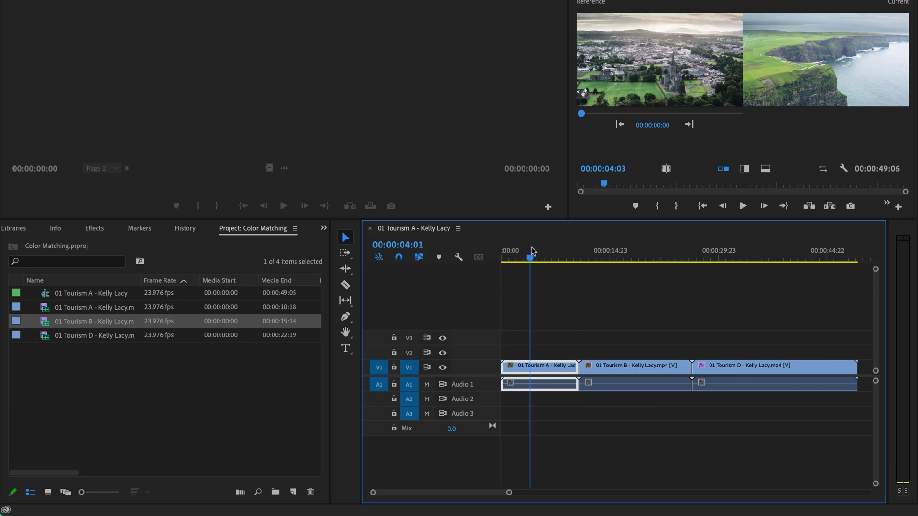
pyautogui.click(742, 252)
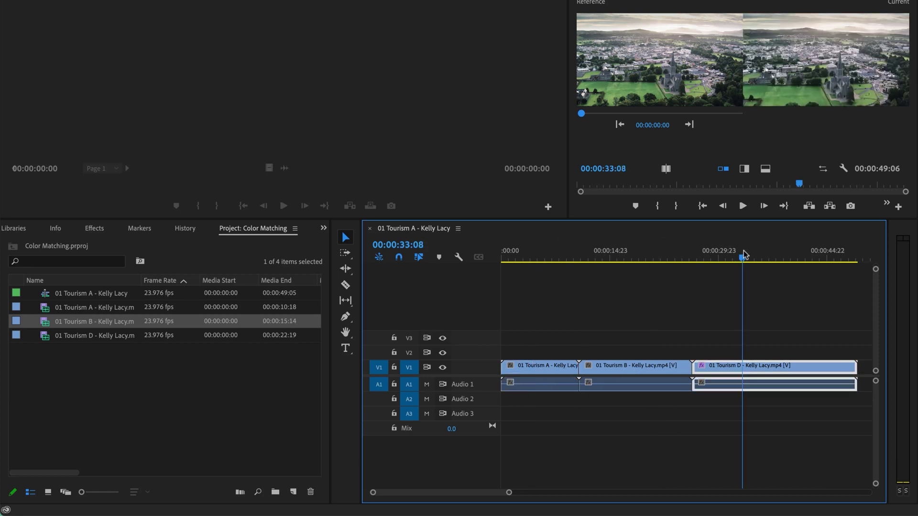
pyautogui.click(742, 255)
pyautogui.click(639, 253)
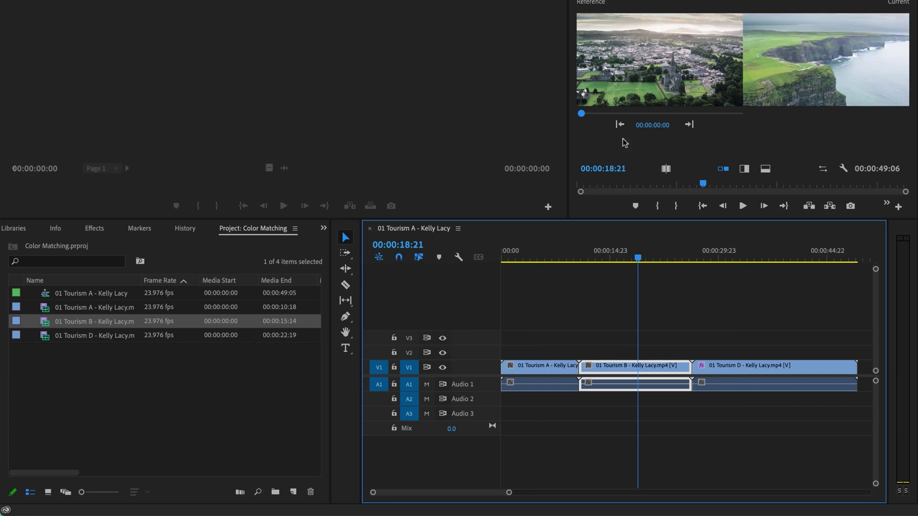
pyautogui.moveTo(566, 218); pyautogui.dragTo(392, 330)
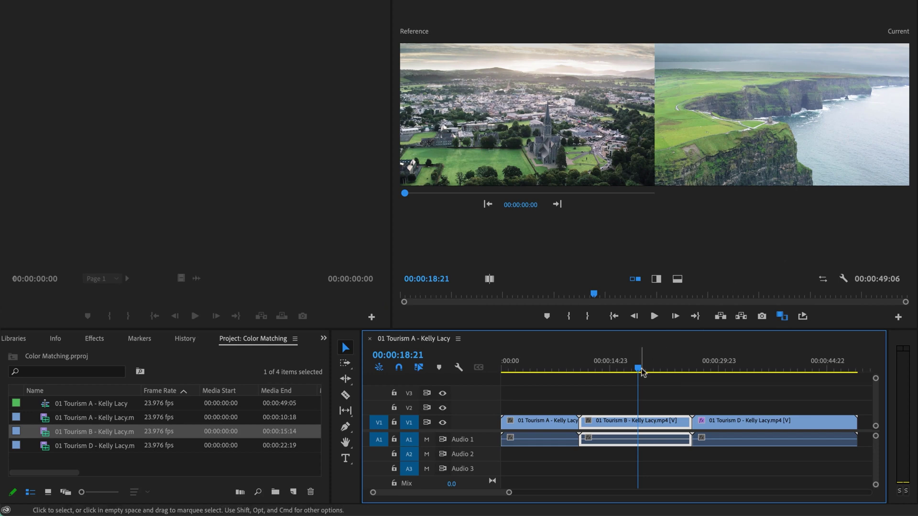
pyautogui.moveTo(638, 369); pyautogui.dragTo(743, 367)
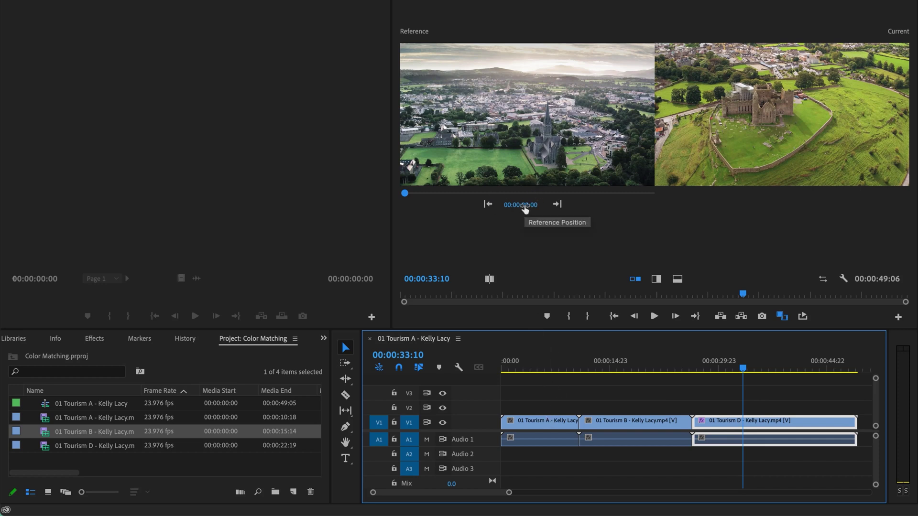
# Step: Scrub the comparison's reference frame through the clips and set it to Tourism A at 00:00:05:18
pyautogui.click(524, 207)
pyautogui.moveTo(521, 204); pyautogui.dragTo(543, 205)
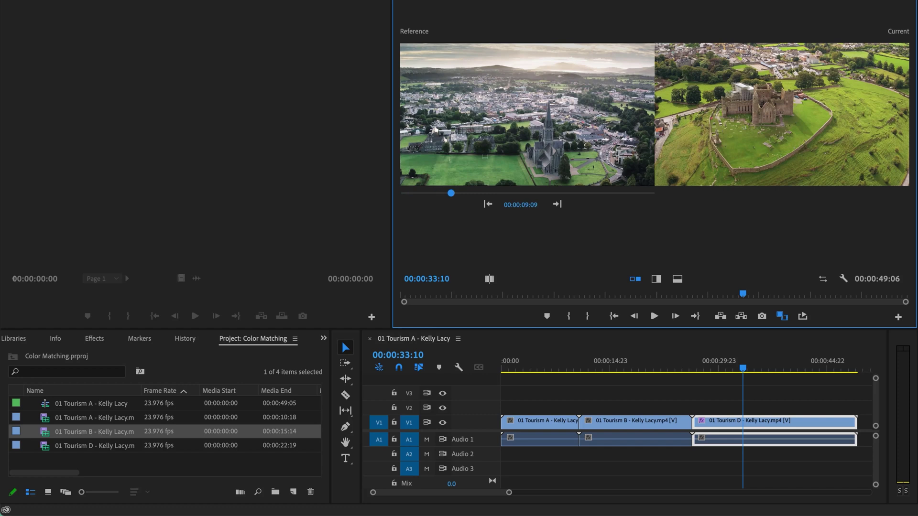
pyautogui.moveTo(445, 195); pyautogui.dragTo(488, 193)
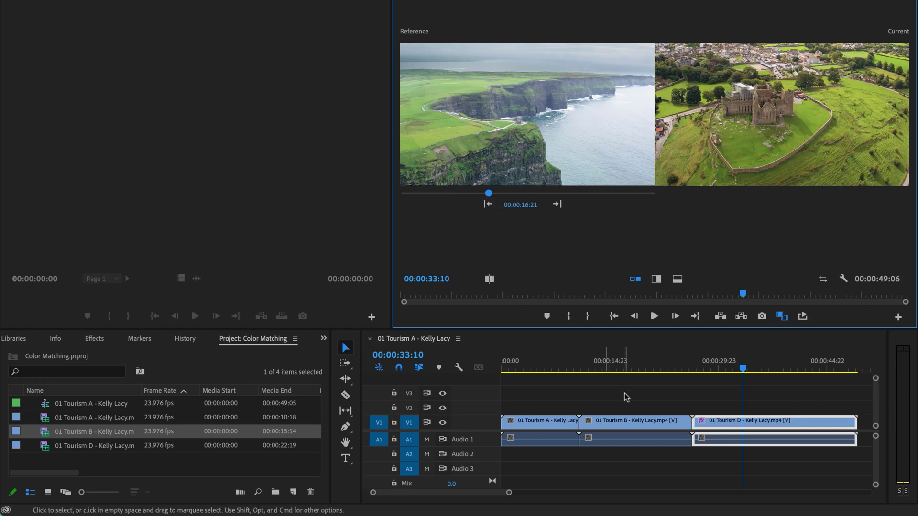
pyautogui.click(522, 193)
pyautogui.click(622, 194)
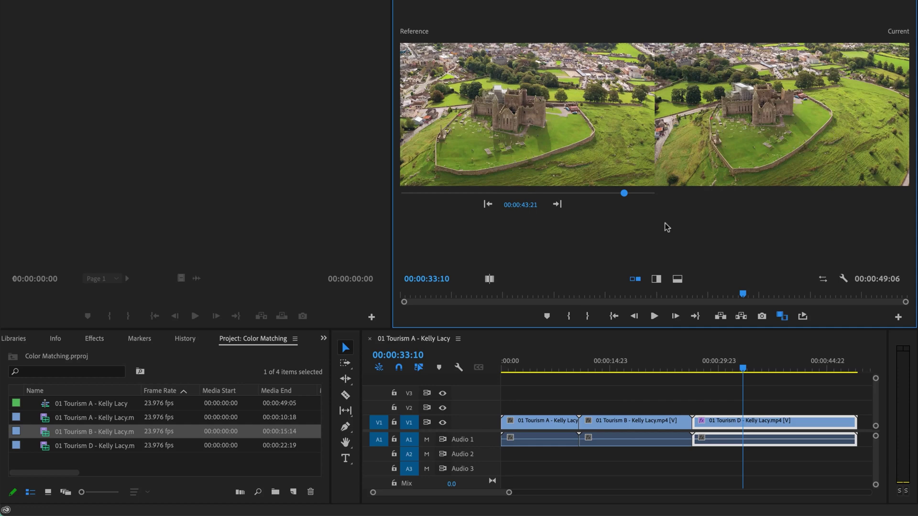
pyautogui.moveTo(624, 195); pyautogui.dragTo(428, 196)
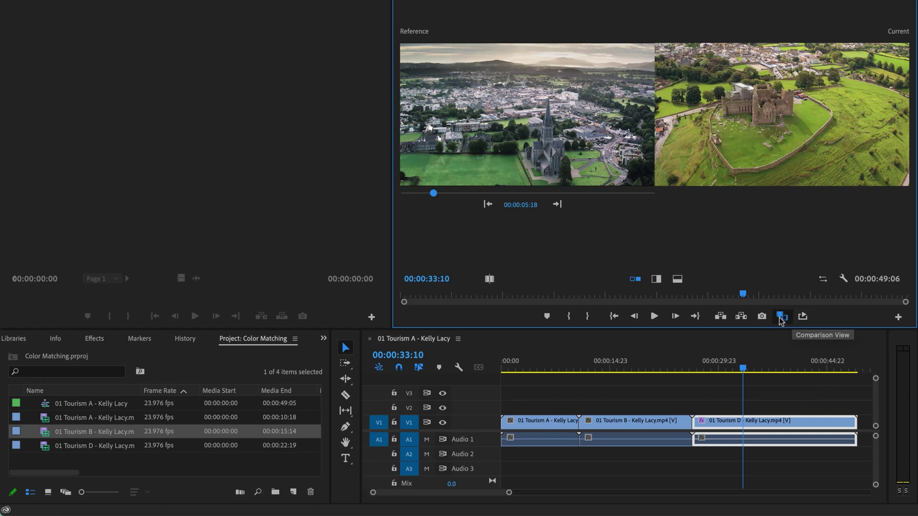
# Step: Add the Toggle Proxies button to the end of the Program monitor's button bar using the Button Editor
pyautogui.click(899, 318)
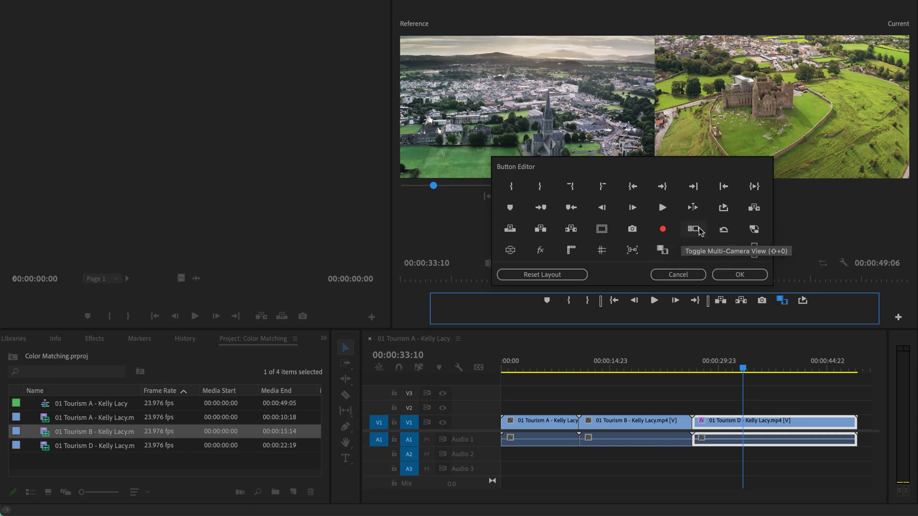
pyautogui.moveTo(754, 229); pyautogui.dragTo(822, 301)
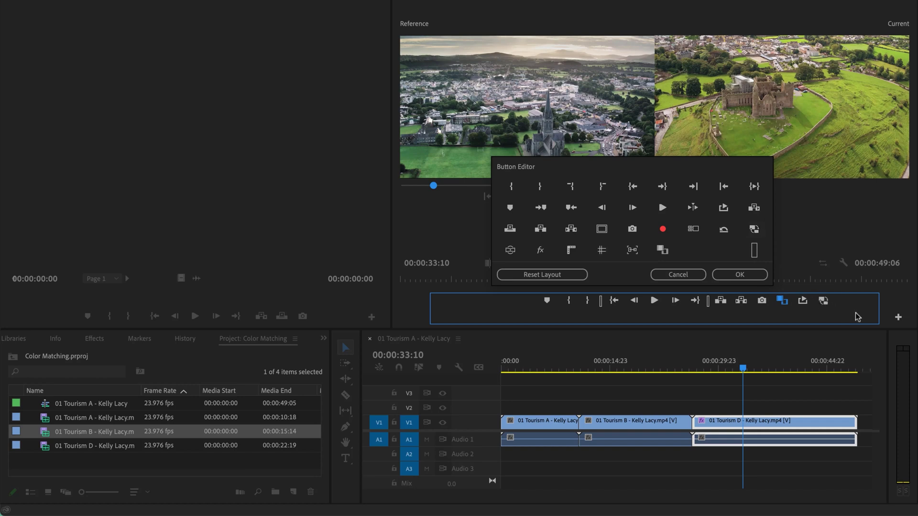
pyautogui.click(754, 278)
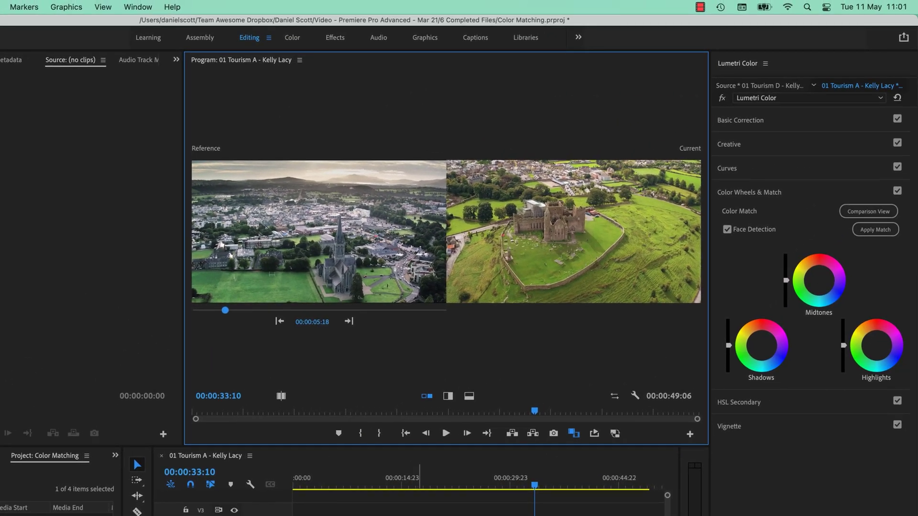
# Step: Apply the color match to Tourism D using the Tourism A reference frame, with Face Detection enabled
pyautogui.click(876, 231)
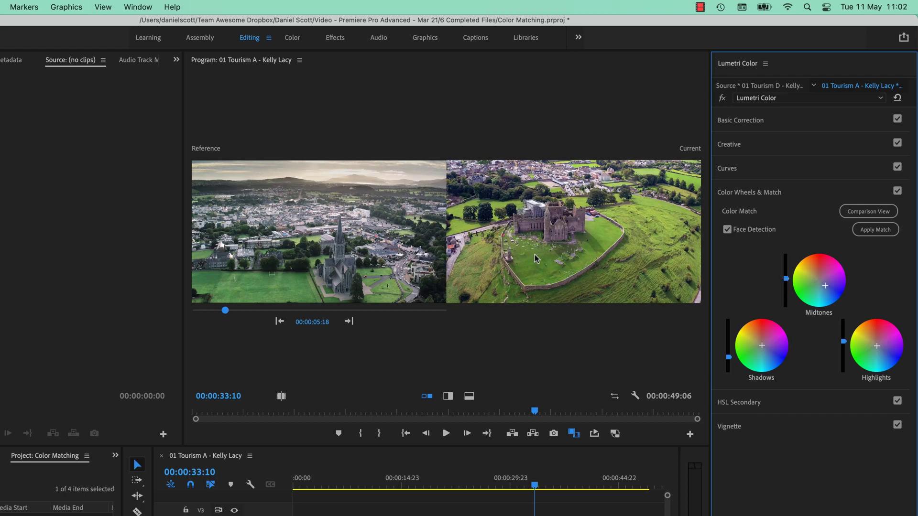
pyautogui.click(128, 7)
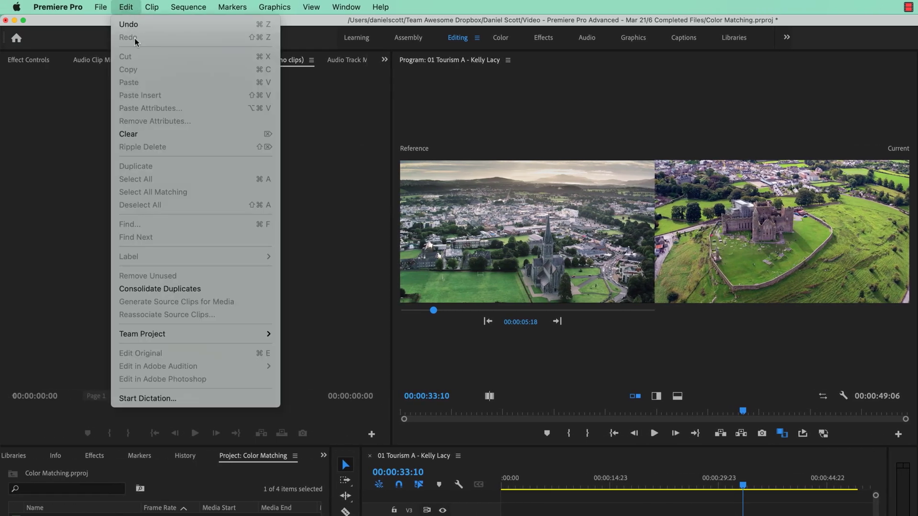
pyautogui.click(686, 231)
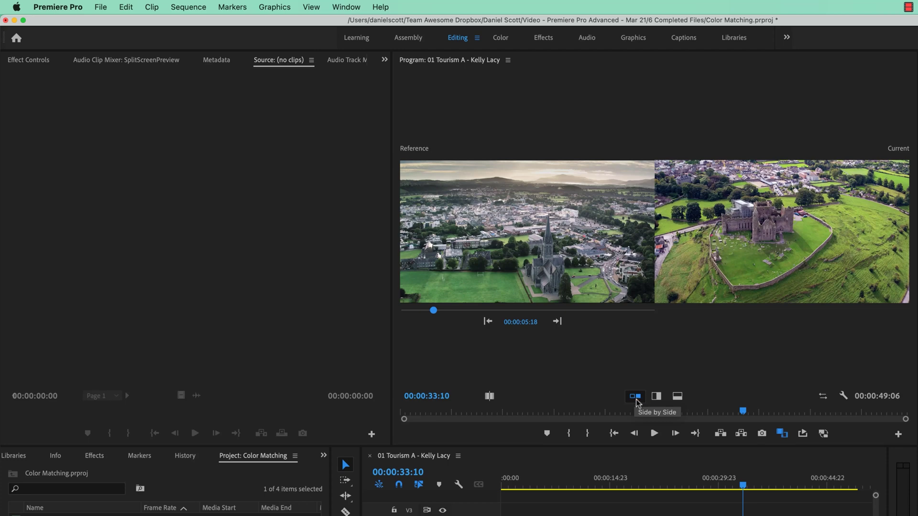
# Step: Preview the comparison as a vertical split and a horizontal split, and return to the side-by-side layout
pyautogui.click(660, 399)
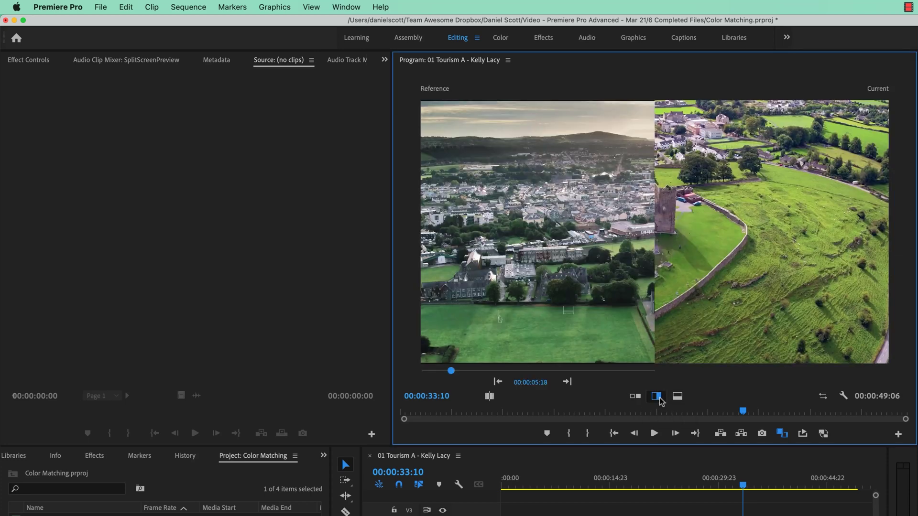
pyautogui.click(678, 397)
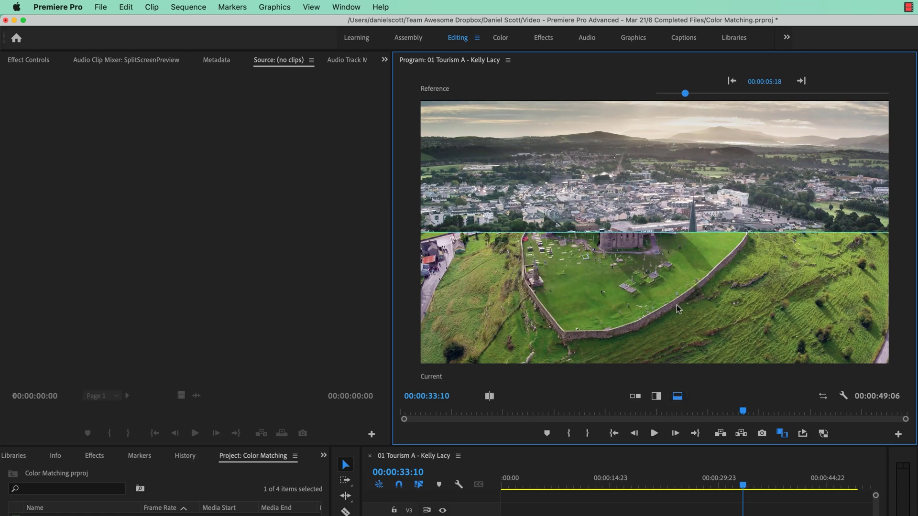
pyautogui.moveTo(685, 233)
pyautogui.mouseDown()
pyautogui.moveTo(684, 185)
pyautogui.moveTo(683, 261)
pyautogui.moveTo(684, 224)
pyautogui.mouseUp()
pyautogui.click(636, 397)
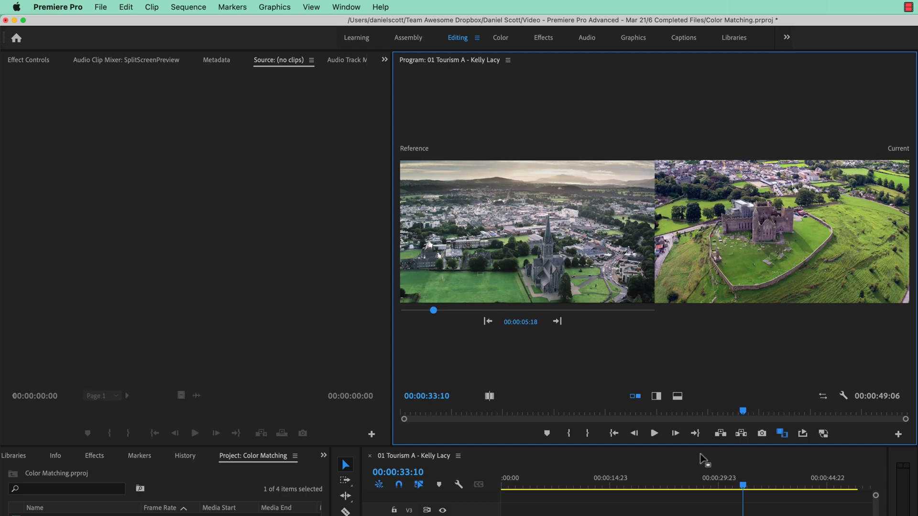
# Step: Swap the reference and current frames in the comparison, and restore the reference frame to its original side
pyautogui.click(823, 397)
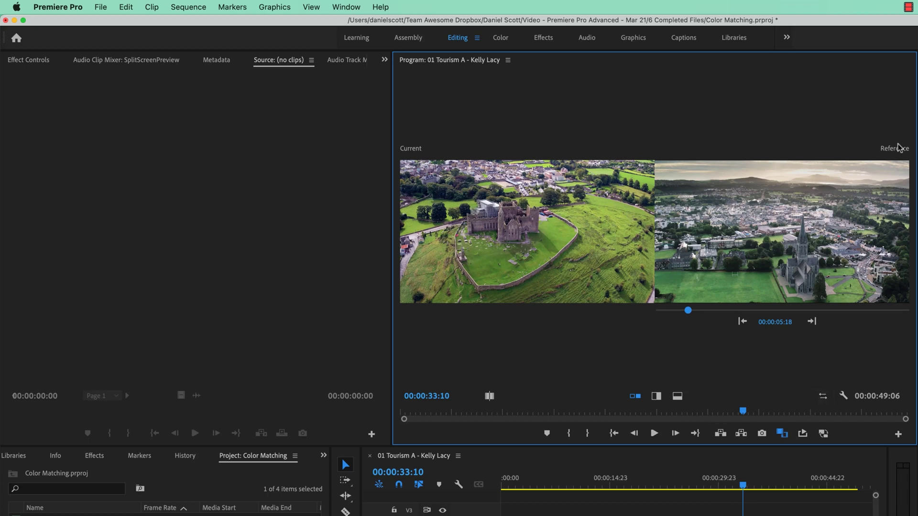
pyautogui.click(824, 397)
pyautogui.click(822, 398)
pyautogui.click(823, 400)
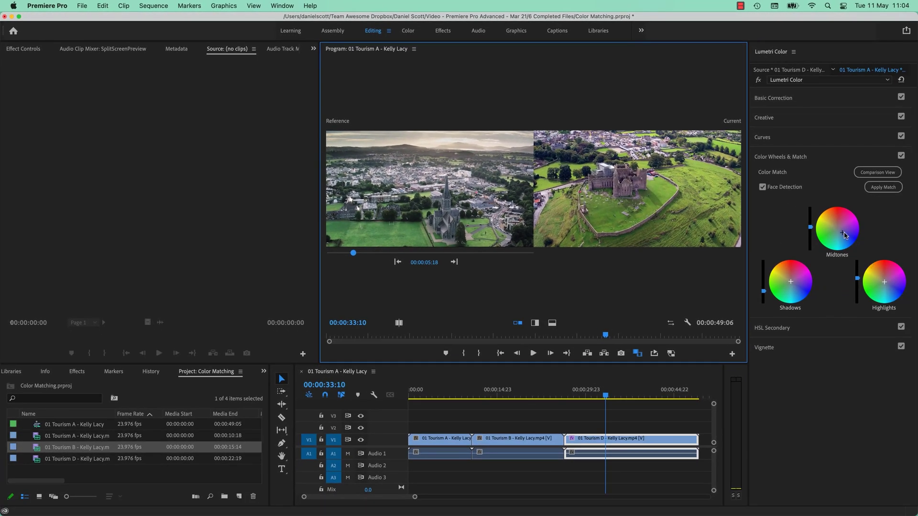
# Step: Undo and redo the color match to compare Tourism D before and after it
pyautogui.click(103, 6)
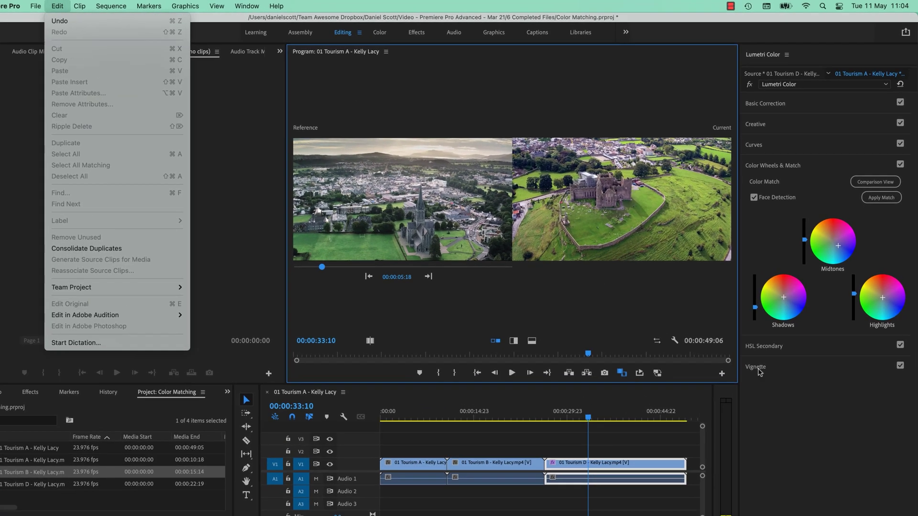
pyautogui.click(105, 22)
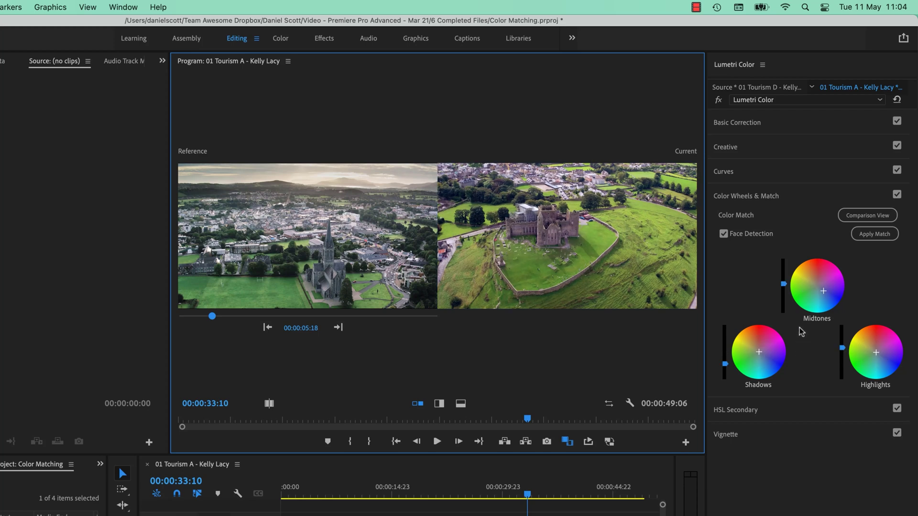
pyautogui.press('super+z')
pyautogui.press('super+shift+z')
# Step: Fine-tune Tourism D's color wheels: nudge midtones and highlights toward blue, and shift shadows toward yellow with a slight lift
pyautogui.click(826, 295)
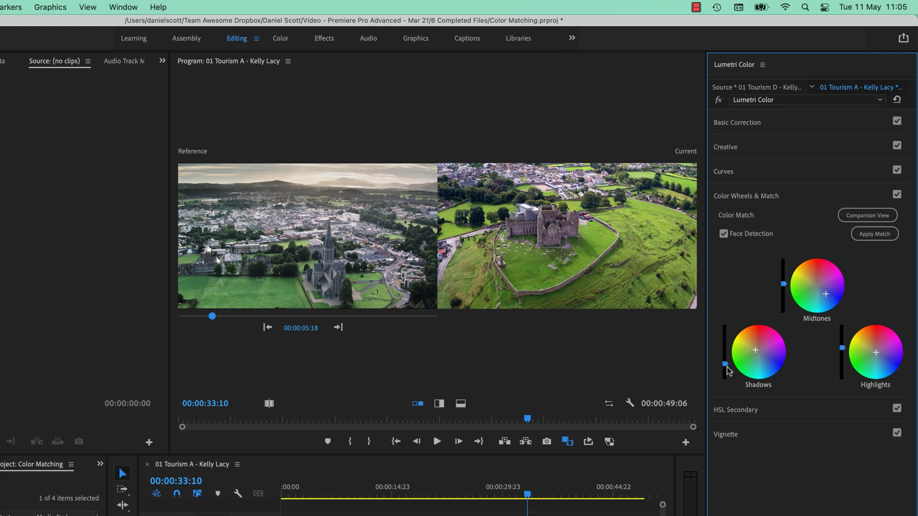
pyautogui.moveTo(725, 363)
pyautogui.mouseDown()
pyautogui.moveTo(725, 338)
pyautogui.moveTo(725, 363)
pyautogui.mouseUp()
pyautogui.moveTo(876, 352); pyautogui.dragTo(879, 355)
# Step: Raise the Tone Shadows in Tourism D's Basic Correction to about 8.3
pyautogui.click(856, 126)
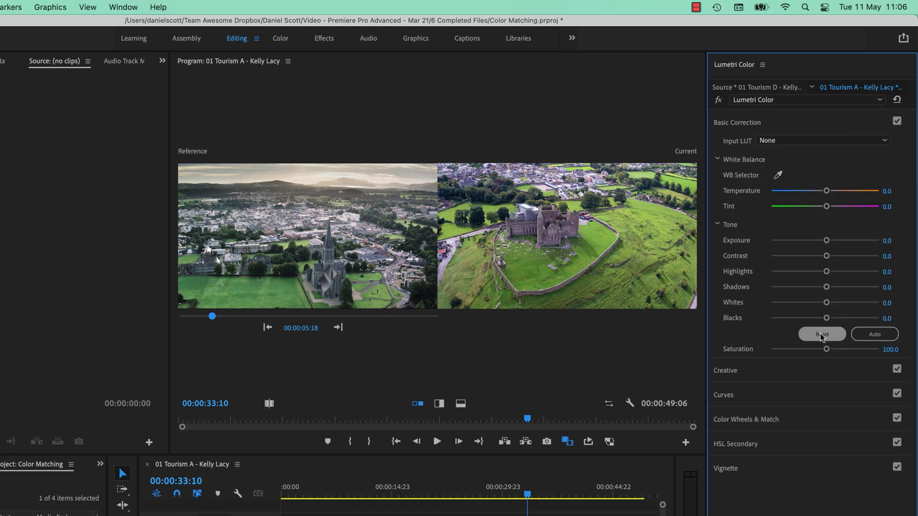
pyautogui.moveTo(826, 287)
pyautogui.mouseDown()
pyautogui.moveTo(814, 288)
pyautogui.moveTo(829, 288)
pyautogui.mouseUp()
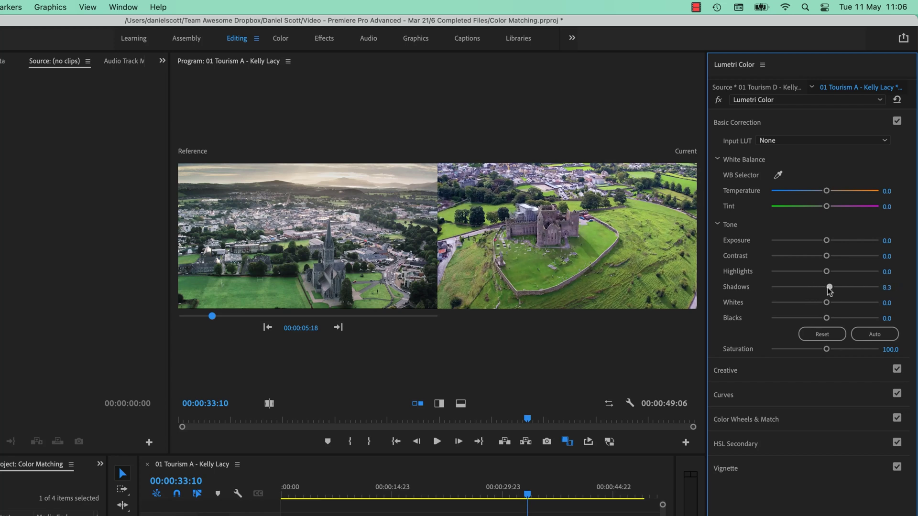
pyautogui.moveTo(829, 289)
pyautogui.mouseDown()
pyautogui.moveTo(880, 287)
pyautogui.moveTo(830, 292)
pyautogui.mouseUp()
pyautogui.click(773, 124)
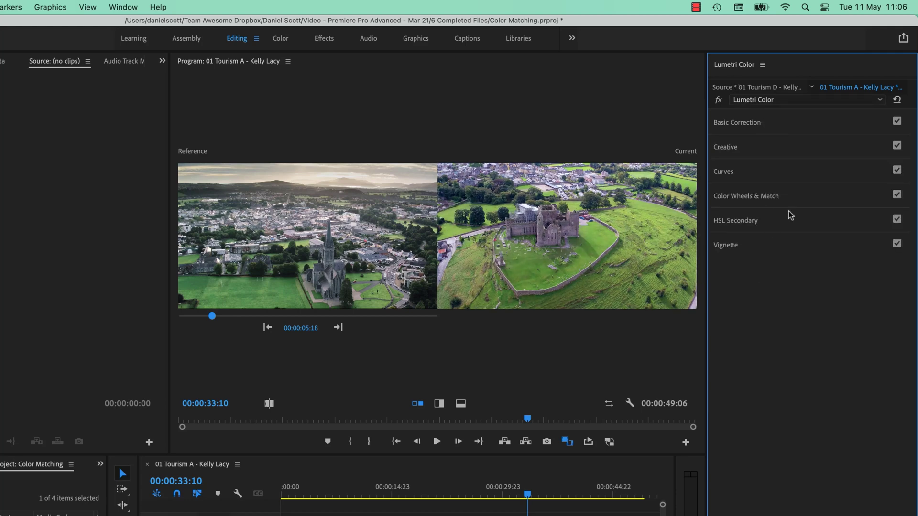
# Step: Lower the midtones luminance as a test, bring it back near its matched level, and nudge the midtones slightly further toward blue
pyautogui.click(806, 203)
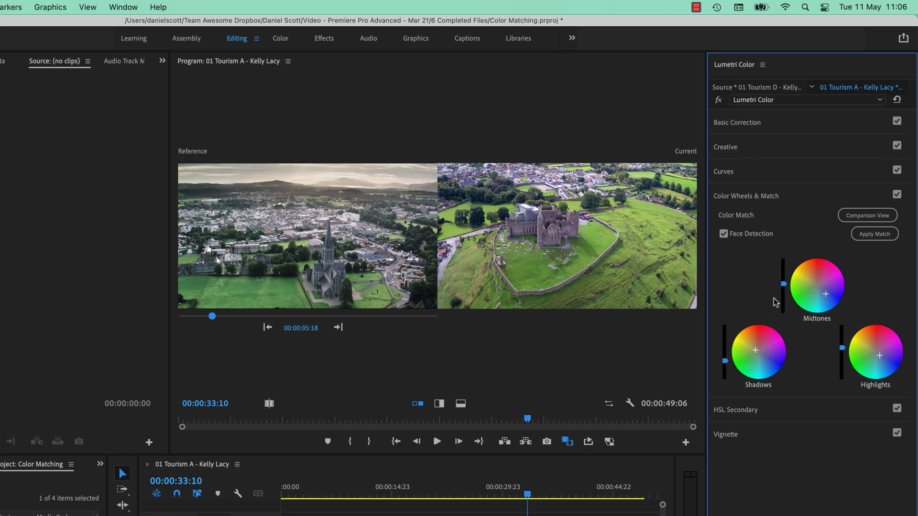
pyautogui.moveTo(783, 283); pyautogui.dragTo(783, 291)
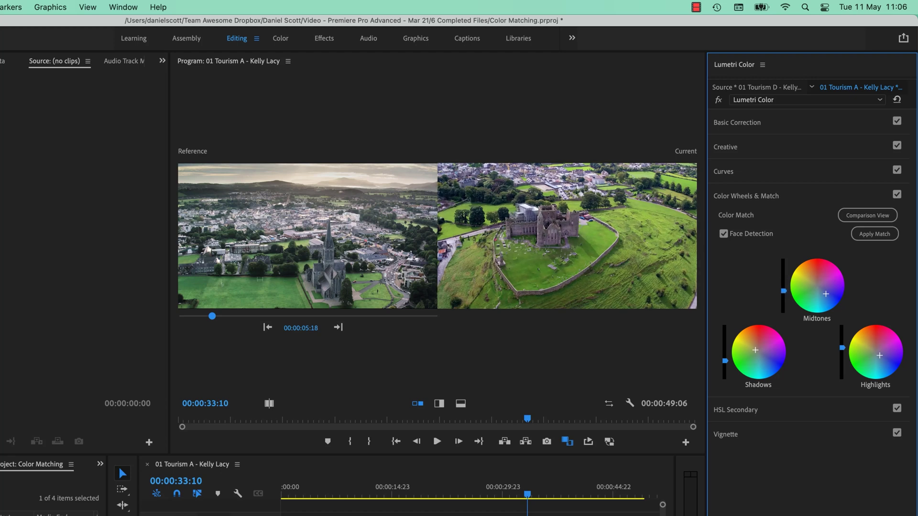
pyautogui.moveTo(783, 291); pyautogui.dragTo(783, 282)
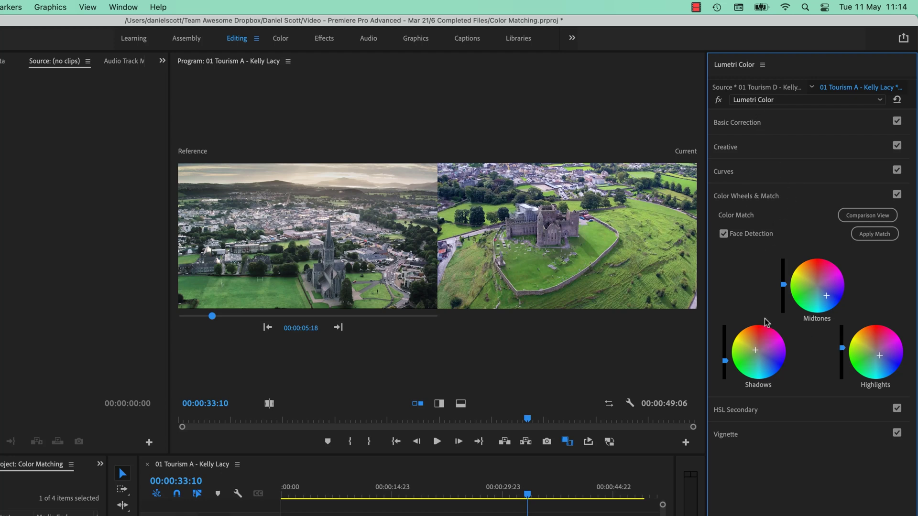
pyautogui.click(804, 196)
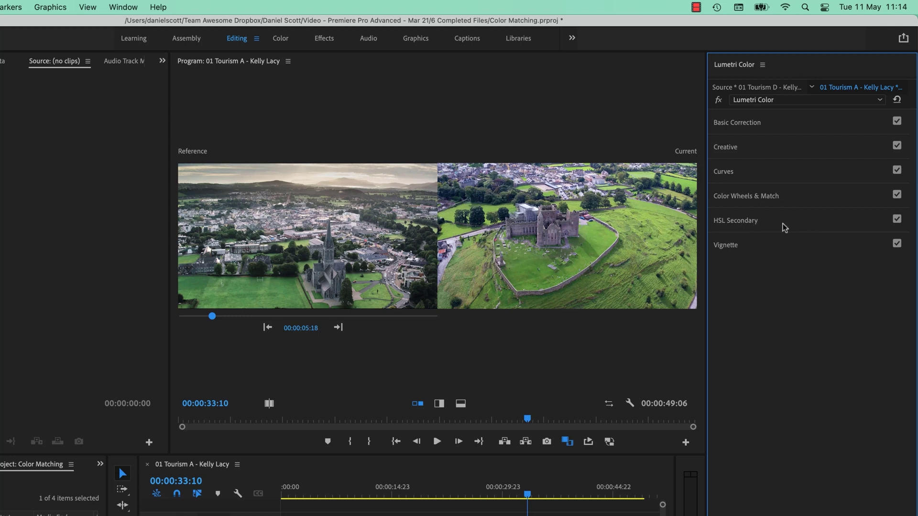
# Step: Key the greens of Tourism D in HSL Secondary and shift their correction wheel slightly toward blue
pyautogui.click(753, 226)
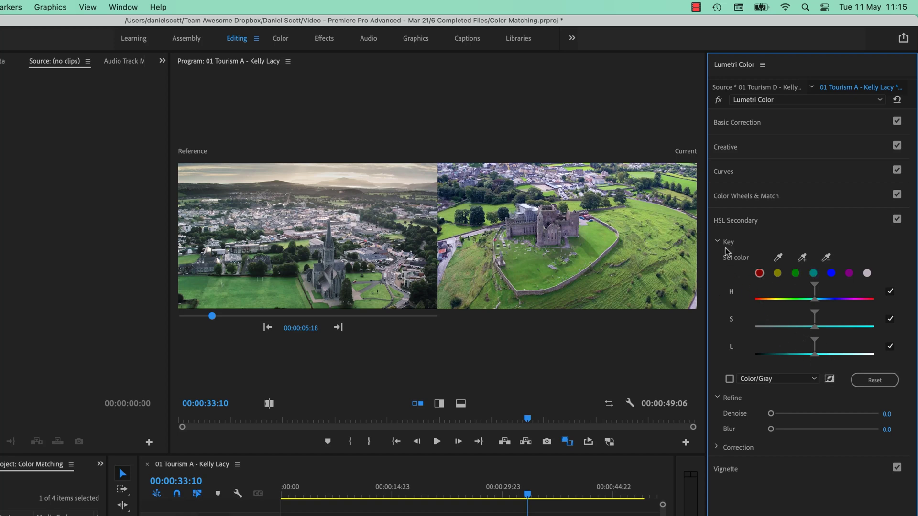
pyautogui.click(795, 274)
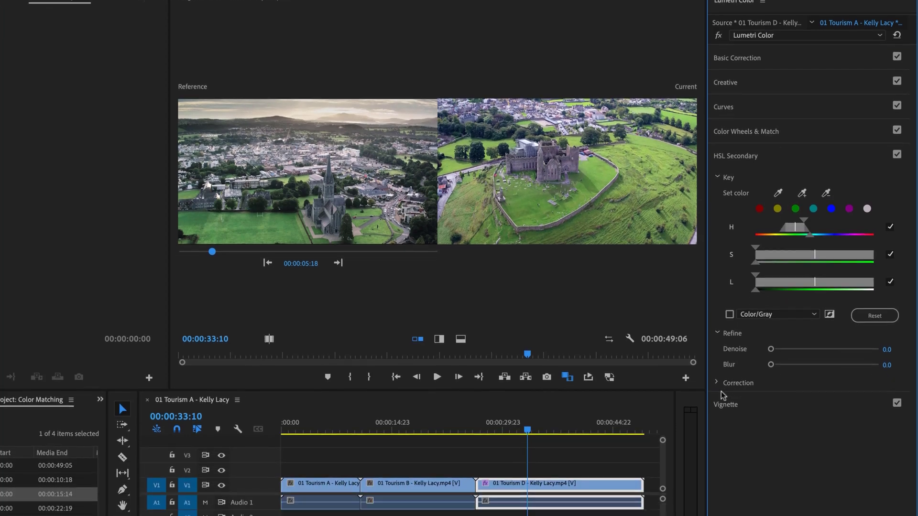
pyautogui.click(720, 448)
pyautogui.click(736, 335)
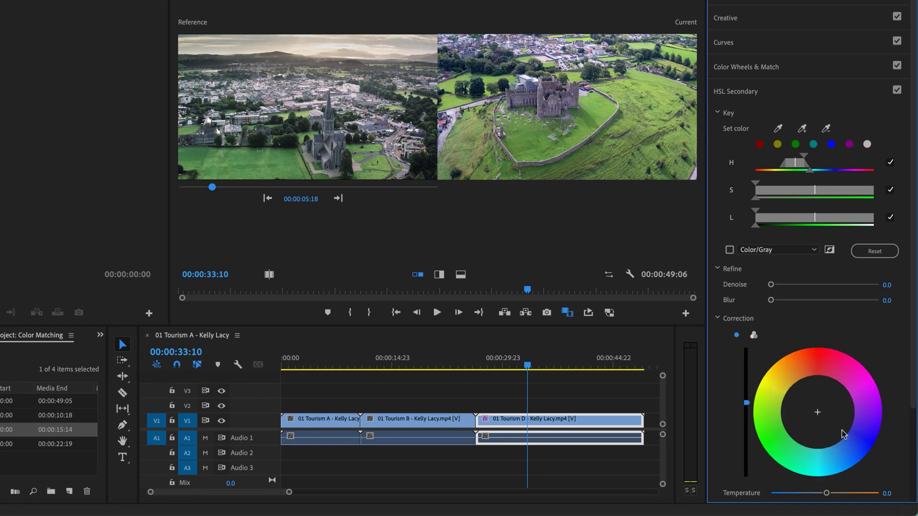
pyautogui.click(817, 414)
pyautogui.moveTo(817, 412)
pyautogui.mouseDown()
pyautogui.moveTo(845, 442)
pyautogui.moveTo(822, 418)
pyautogui.moveTo(862, 446)
pyautogui.moveTo(824, 418)
pyautogui.mouseUp()
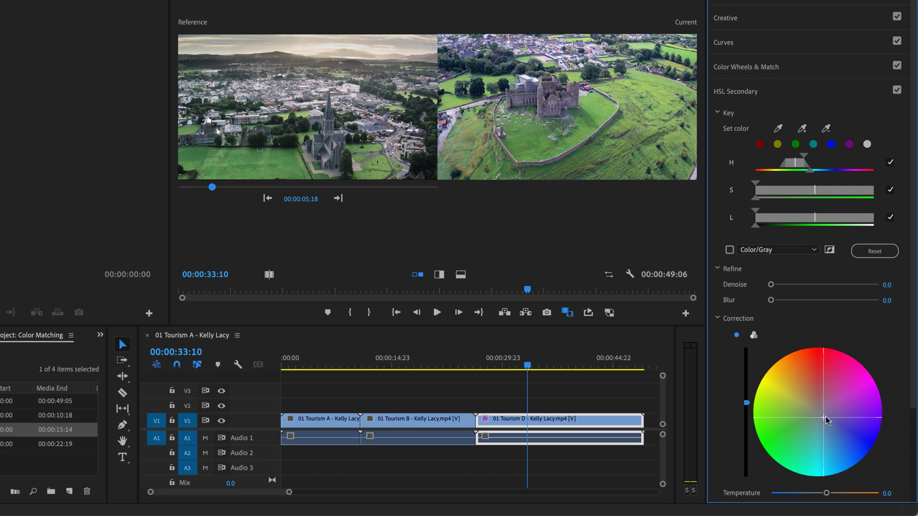
pyautogui.click(817, 98)
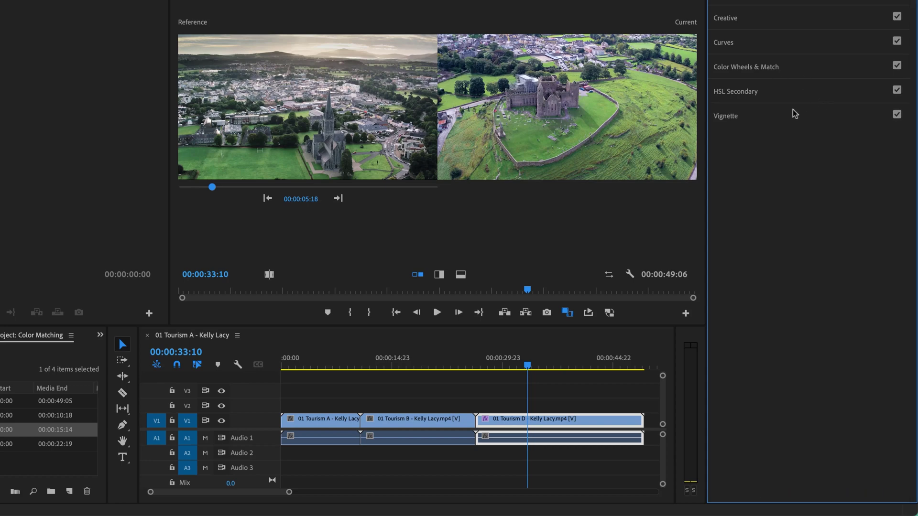
pyautogui.click(823, 70)
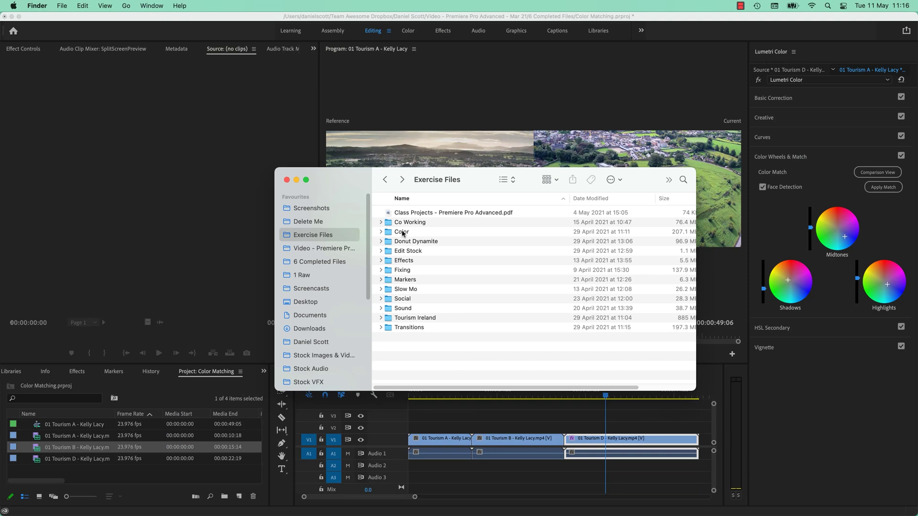
# Step: Import 02 Colour Match 02 - CamA.mp4 and CamB.mp4 from Finder's Color exercise folder into the project
pyautogui.click(405, 232)
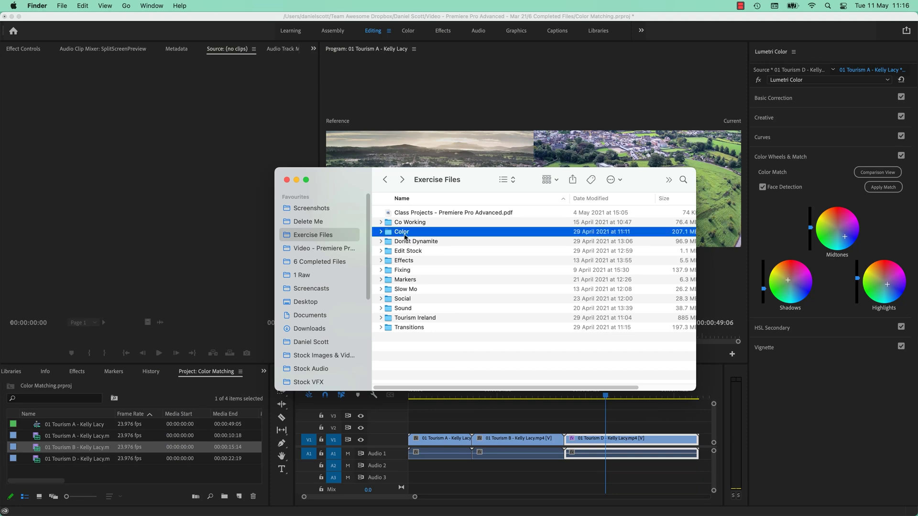
pyautogui.doubleClick(404, 234)
pyautogui.click(429, 290)
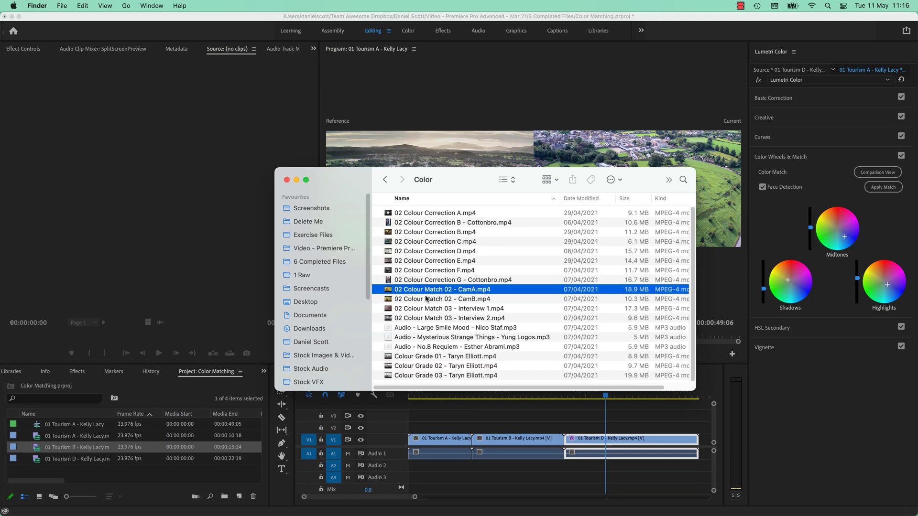
pyautogui.keyDown('shift'); pyautogui.click(454, 300); pyautogui.keyUp('shift')
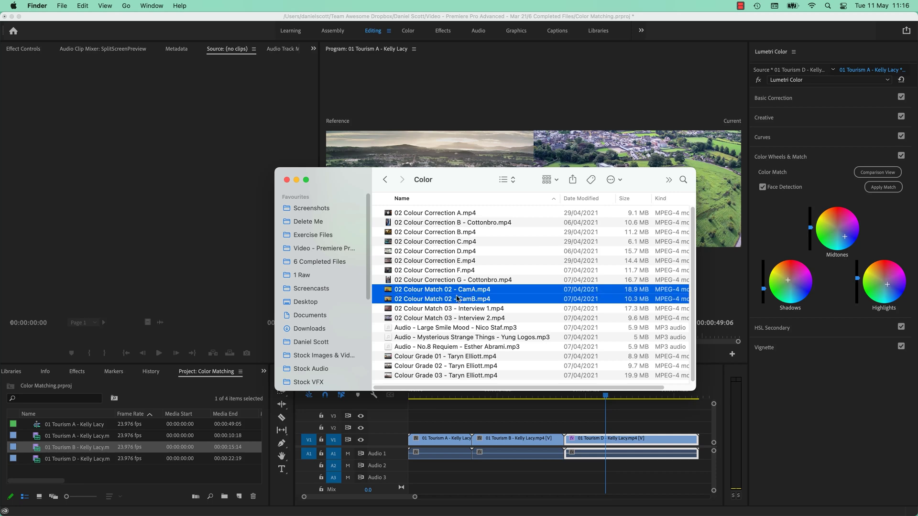
pyautogui.moveTo(438, 293); pyautogui.dragTo(230, 475)
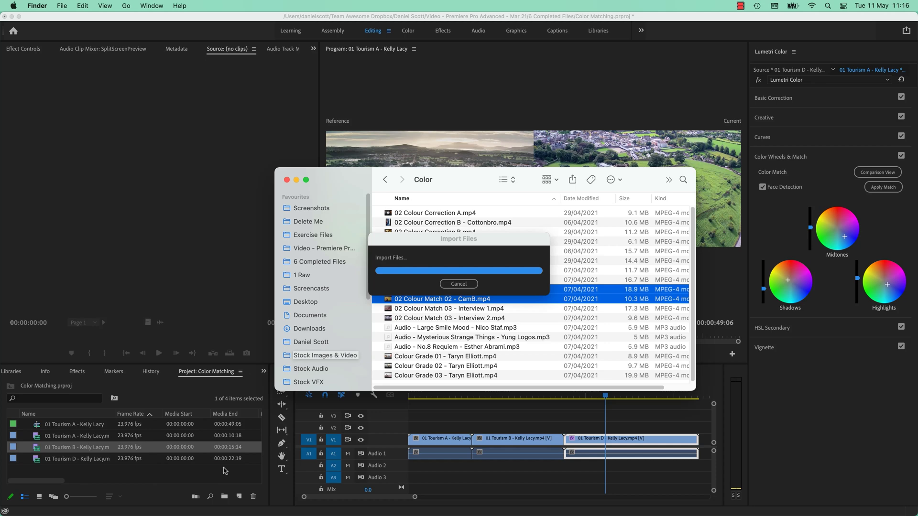
pyautogui.click(102, 480)
# Step: Create a new sequence from the 02 Colour Match 02 - CamA clip
pyautogui.scroll(-1, 162, 461)
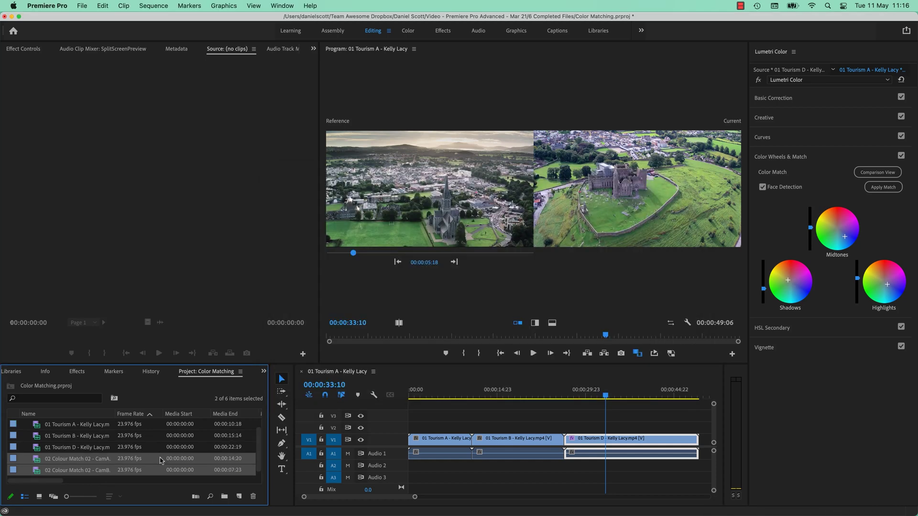
pyautogui.click(89, 447)
pyautogui.rightClick(89, 461)
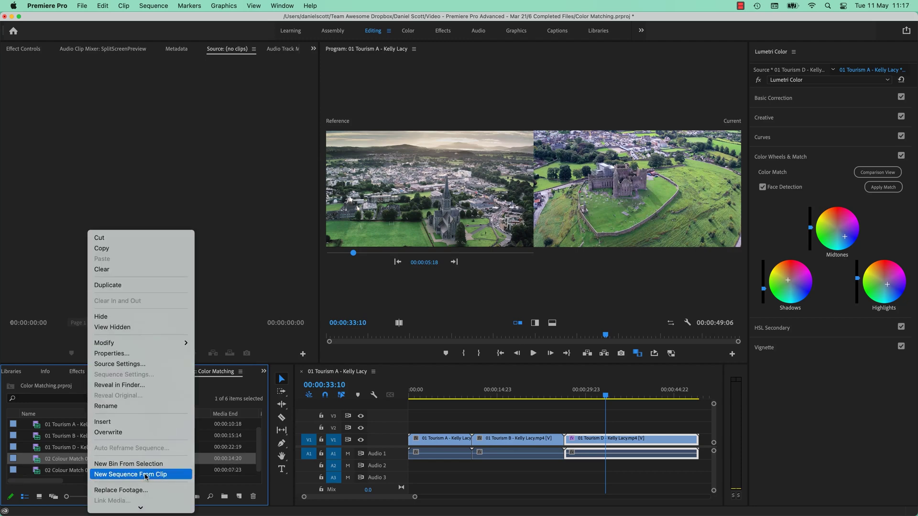
pyautogui.click(124, 474)
pyautogui.moveTo(229, 471); pyautogui.dragTo(548, 439)
pyautogui.click(485, 392)
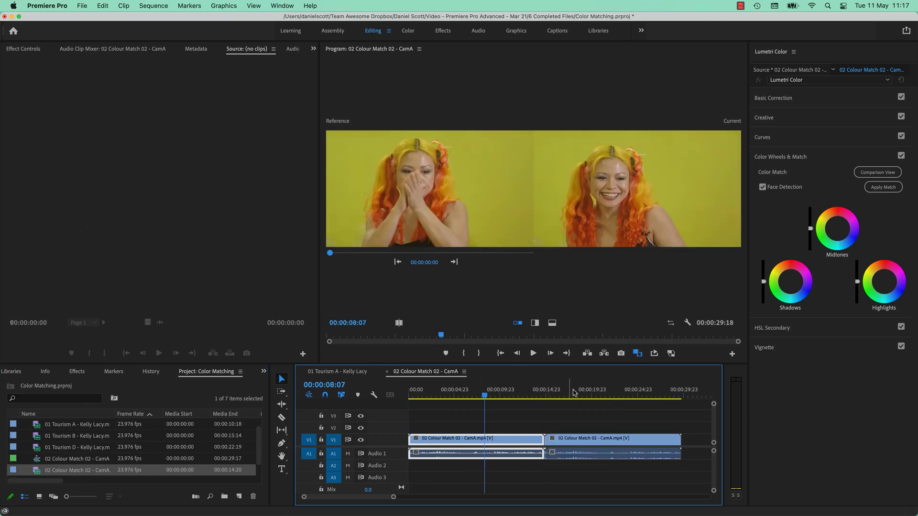
pyautogui.click(591, 392)
pyautogui.click(613, 451)
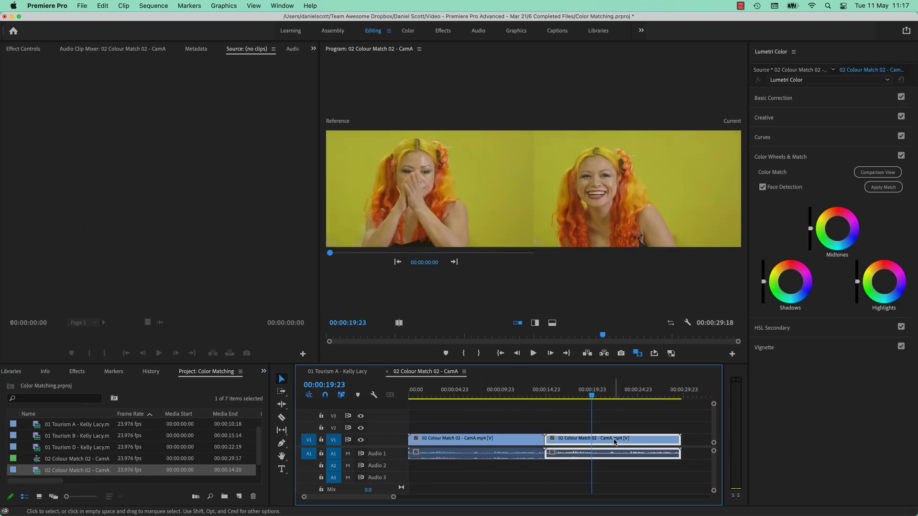
pyautogui.press('Delete')
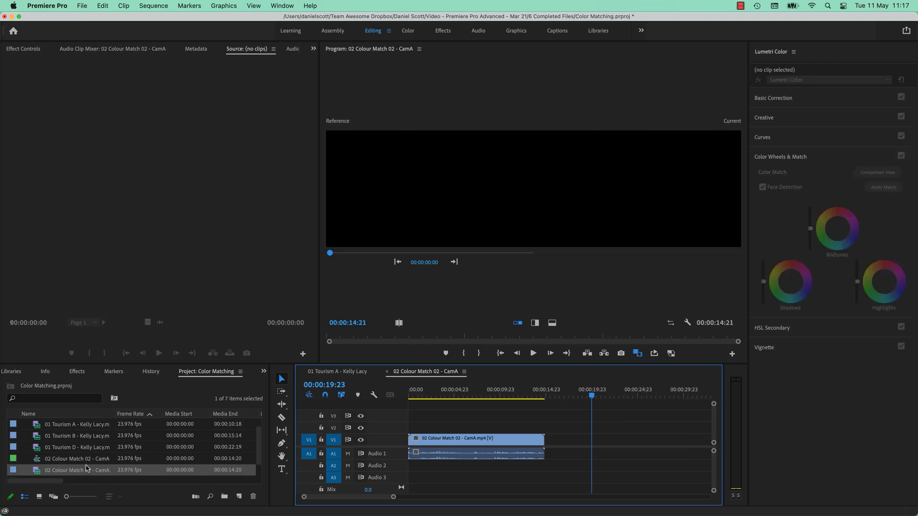
# Step: Place the 02 Colour Match 02 - CamB clip directly after CamA in the timeline, and select the new sequence in the project
pyautogui.scroll(-1, 96, 469)
pyautogui.moveTo(83, 475); pyautogui.dragTo(550, 460)
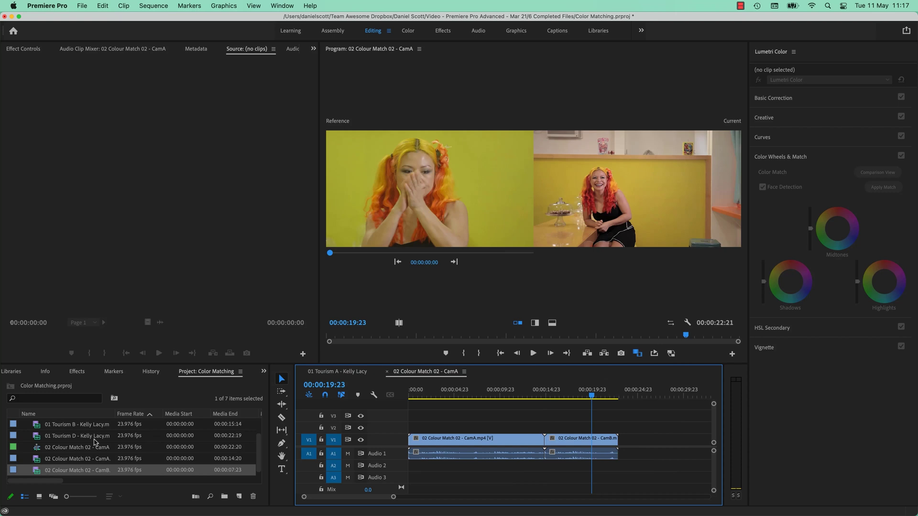
pyautogui.click(71, 452)
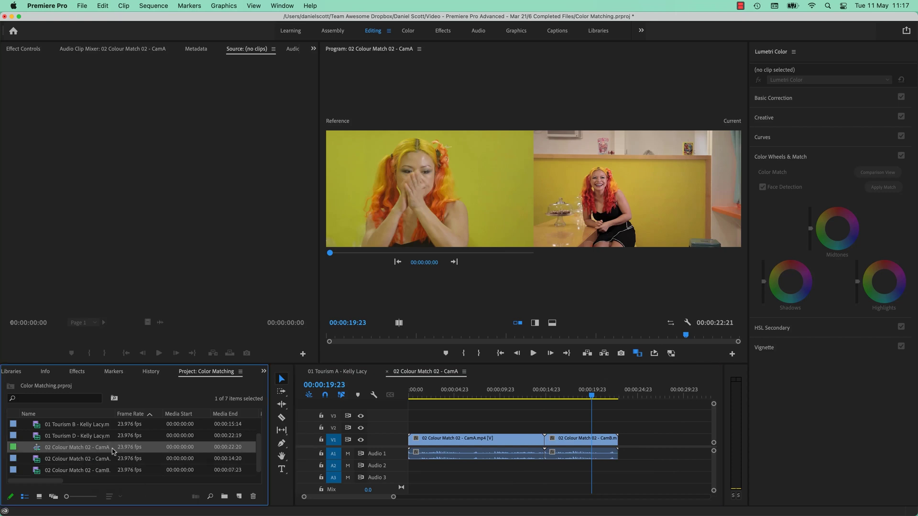
# Step: Rename the new sequence in the project to Colour Match
pyautogui.click(84, 448)
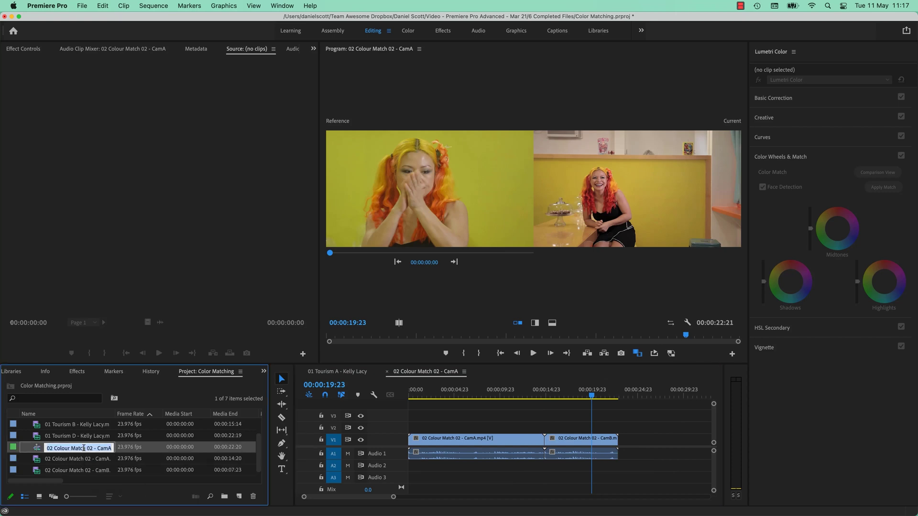
pyautogui.press('Left')
pyautogui.press('Delete')
pyautogui.moveTo(79, 448); pyautogui.dragTo(104, 448)
pyautogui.press('BackSpace')
pyautogui.press('Tab')
# Step: Set the comparison reference to the CamA frame at 00:00:04:21 and compare it with several current frames of CamB
pyautogui.moveTo(478, 394); pyautogui.dragTo(574, 396)
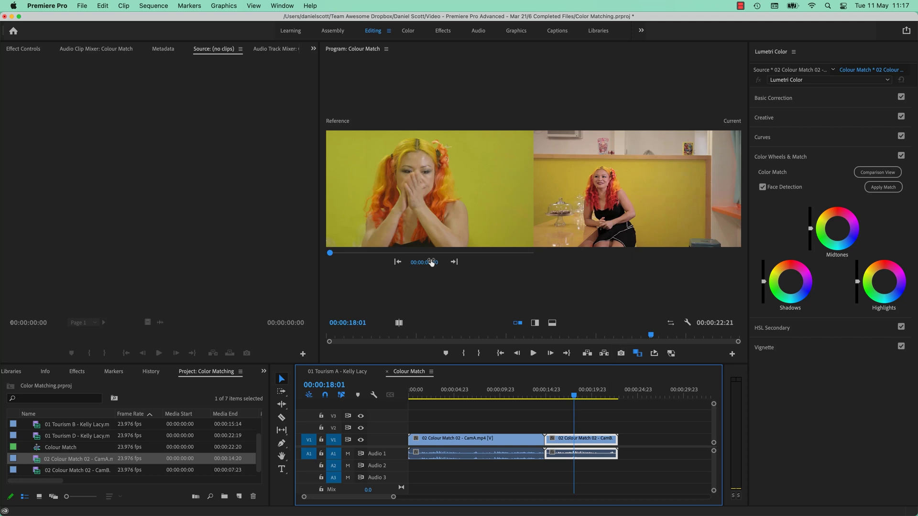
pyautogui.moveTo(426, 262); pyautogui.dragTo(435, 262)
pyautogui.moveTo(424, 262); pyautogui.dragTo(424, 265)
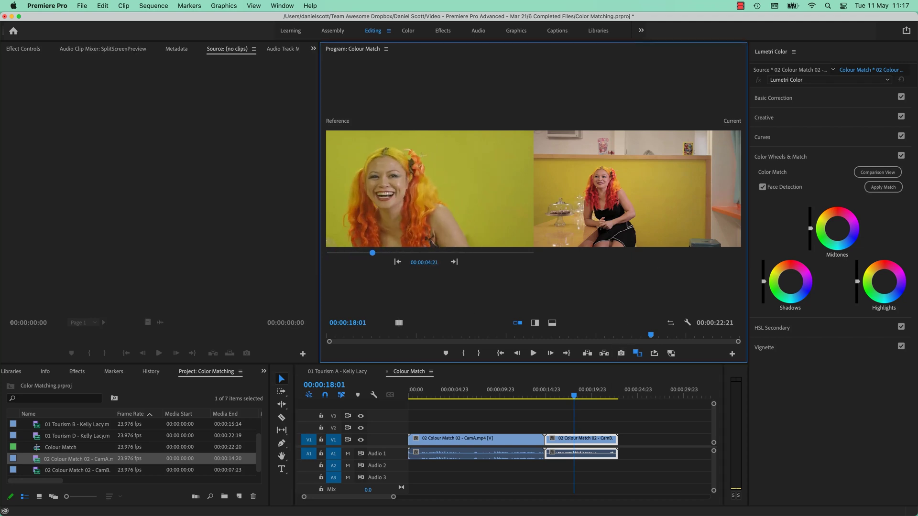
pyautogui.moveTo(574, 396)
pyautogui.mouseDown()
pyautogui.moveTo(485, 396)
pyautogui.moveTo(603, 396)
pyautogui.moveTo(570, 400)
pyautogui.mouseUp()
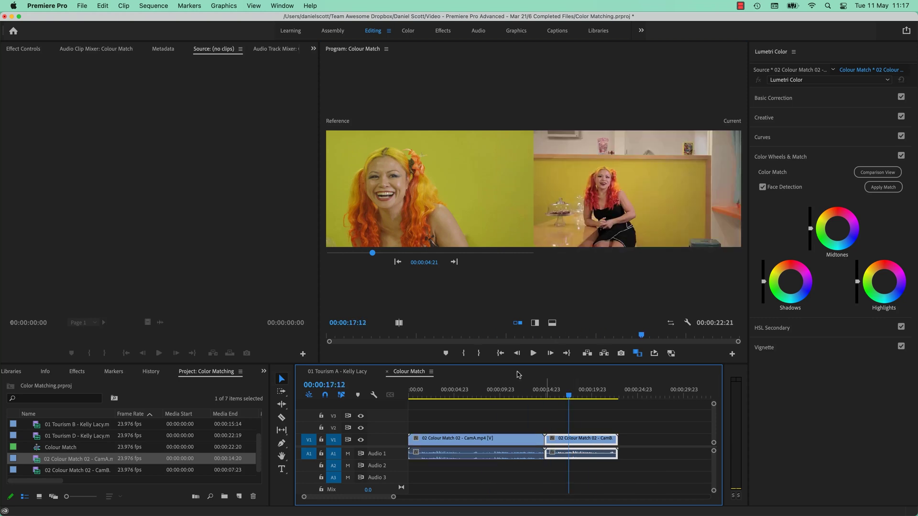
pyautogui.click(478, 396)
pyautogui.click(572, 396)
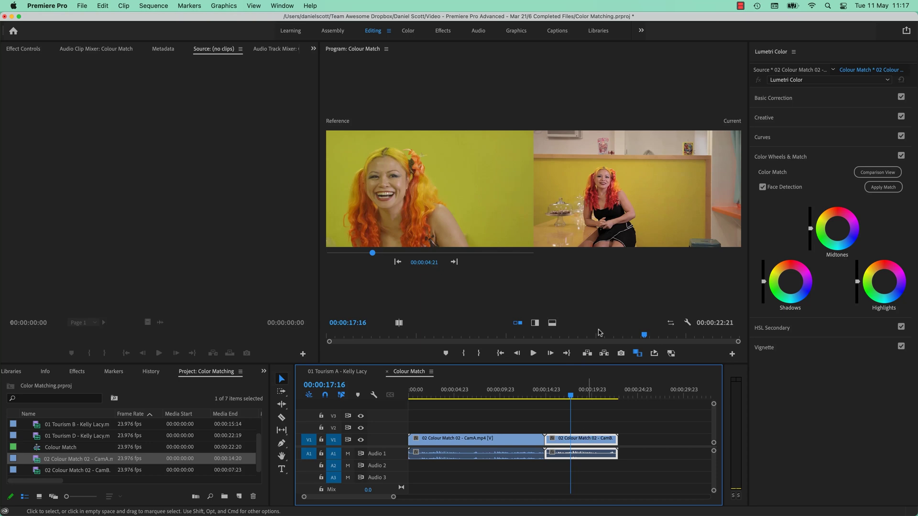
pyautogui.moveTo(571, 396); pyautogui.dragTo(581, 396)
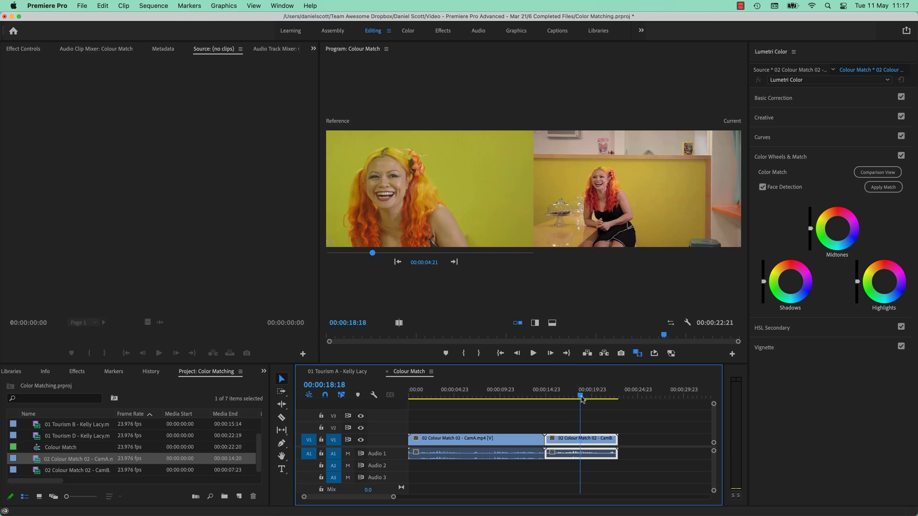
# Step: Color-match CamA at 00:00:07:16 to the CamB reference frame at 00:00:22:20, keeping Face Detection on
pyautogui.click(479, 395)
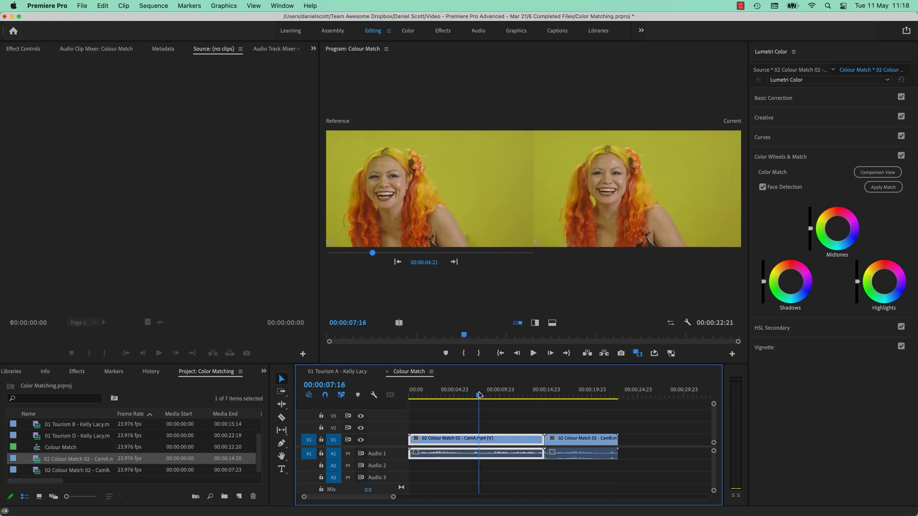
pyautogui.moveTo(424, 263); pyautogui.dragTo(478, 262)
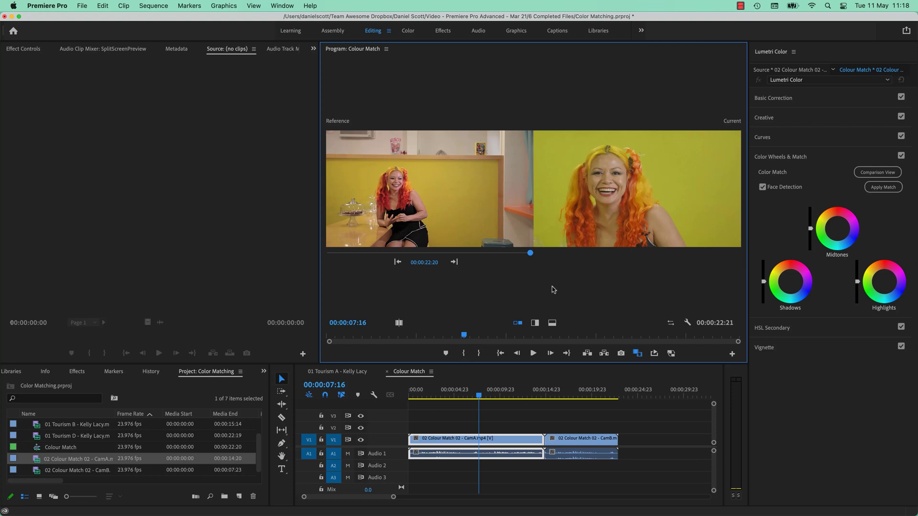
pyautogui.click(882, 187)
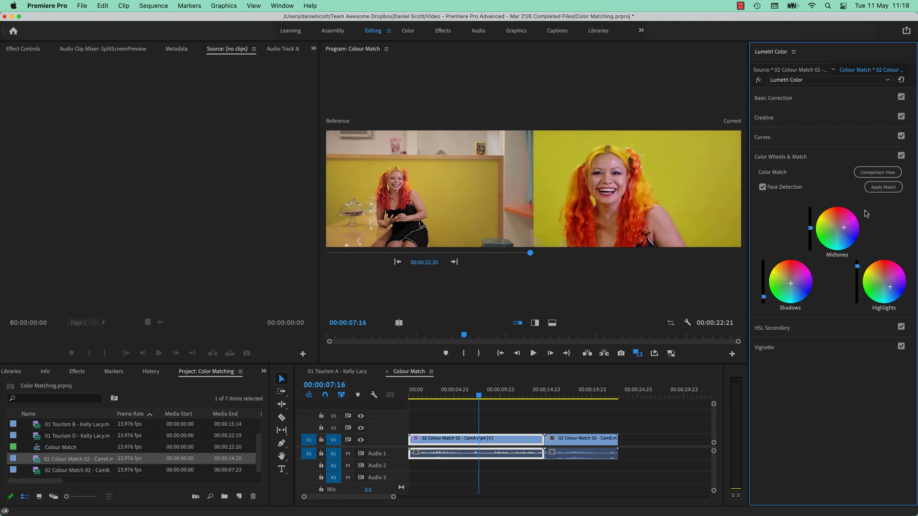